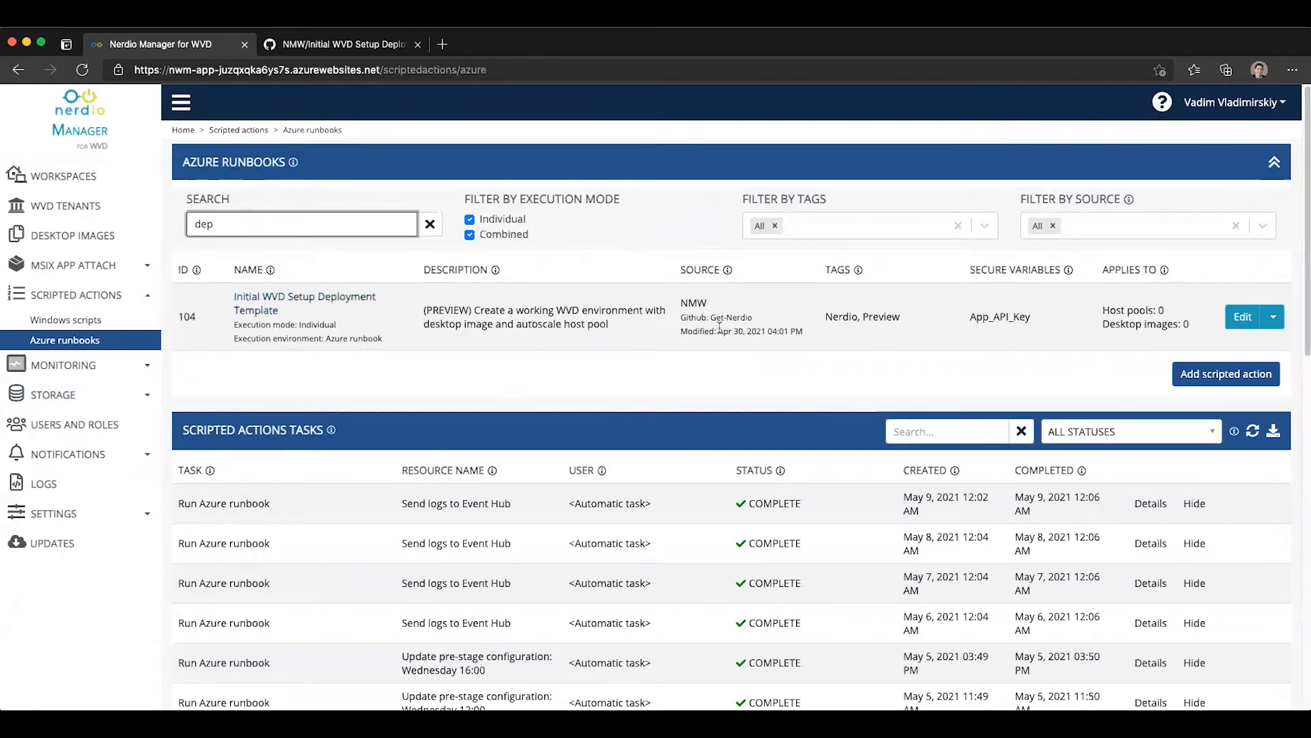
Step: Open the Initial WVD Setup Deployment Template runbook and examine the script's description of what it creates and its NMW API requirement
{"action": "left_click", "coordinate": [302, 304]}
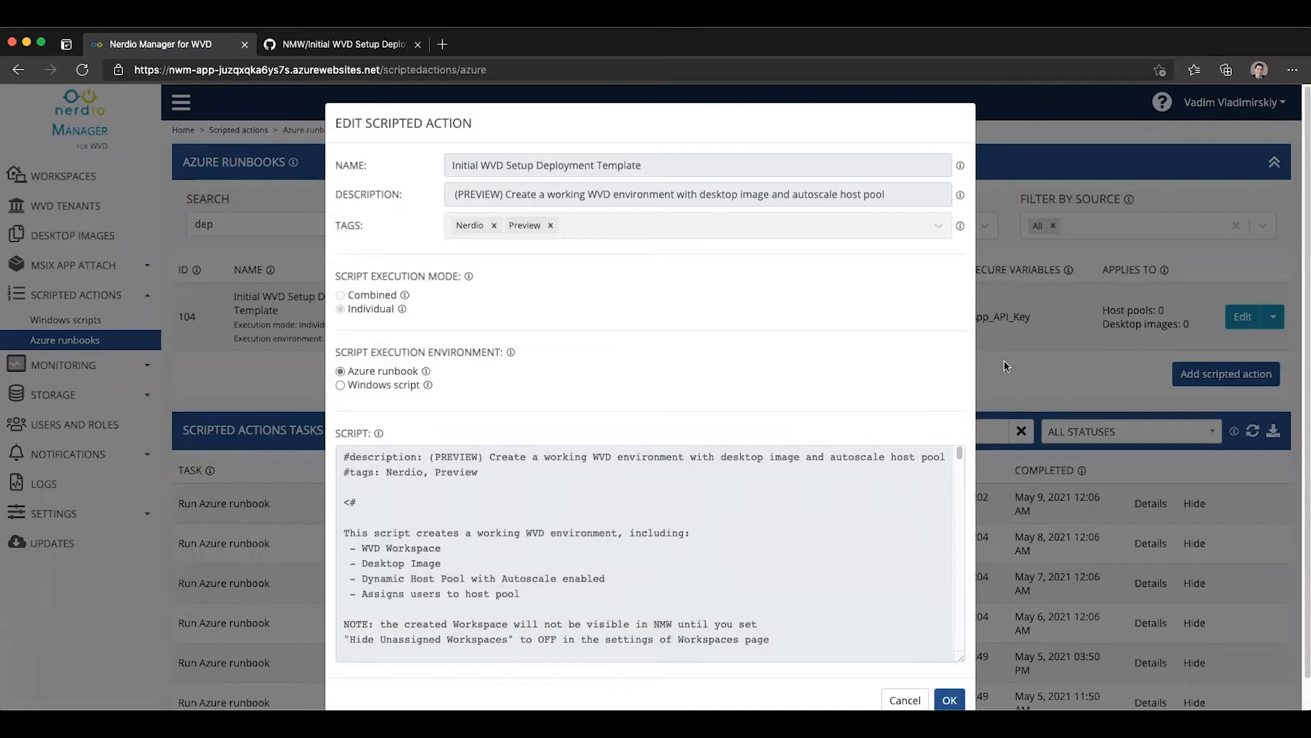
{"action": "scroll", "coordinate": [1018, 431], "scroll_direction": "down", "scroll_amount": 1}
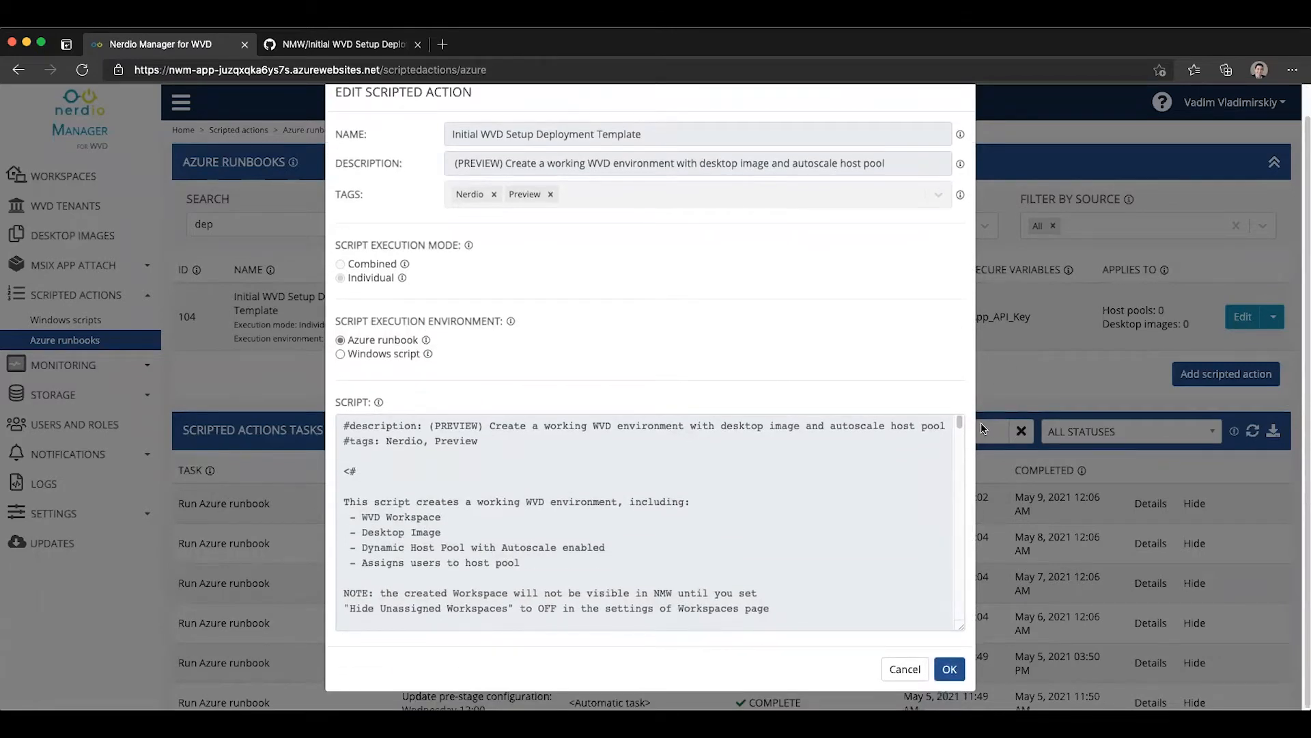
{"action": "left_click_drag", "start_coordinate": [959, 422], "coordinate": [959, 424]}
{"action": "left_click_drag", "start_coordinate": [440, 532], "coordinate": [350, 532]}
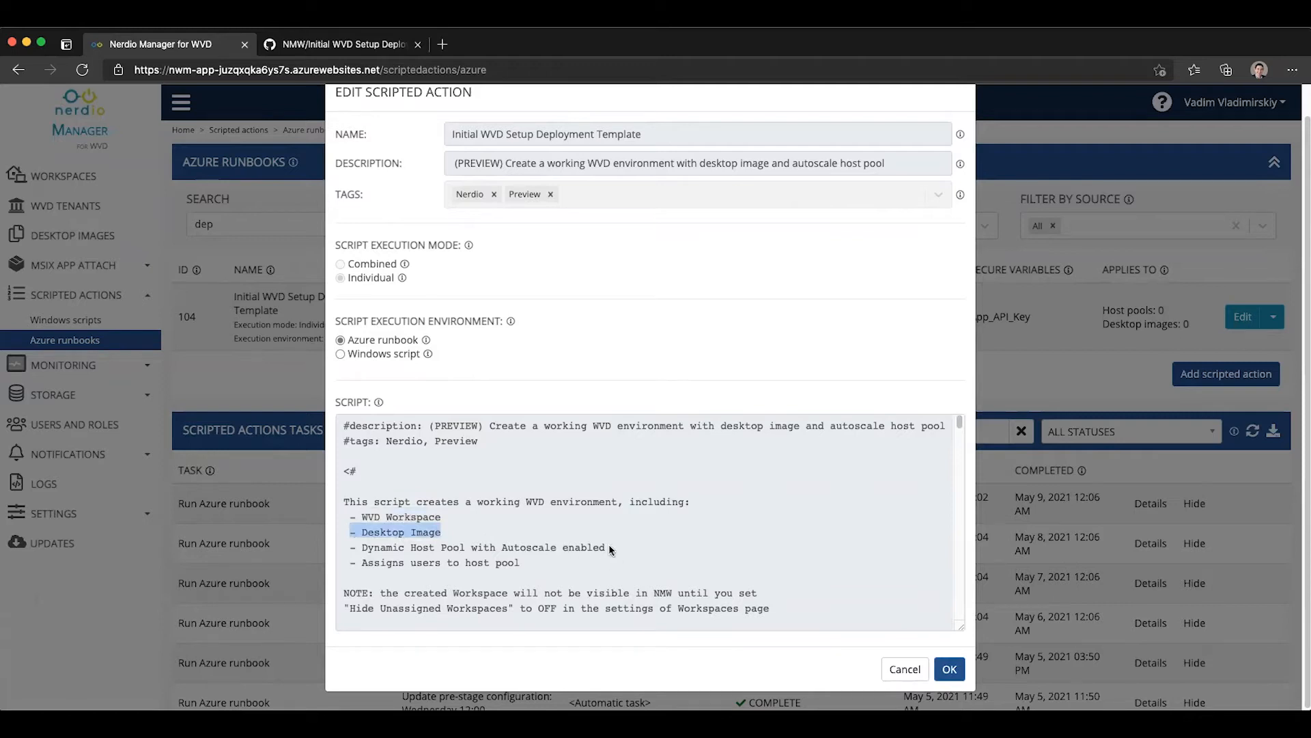
{"action": "left_click_drag", "start_coordinate": [608, 548], "coordinate": [400, 548]}
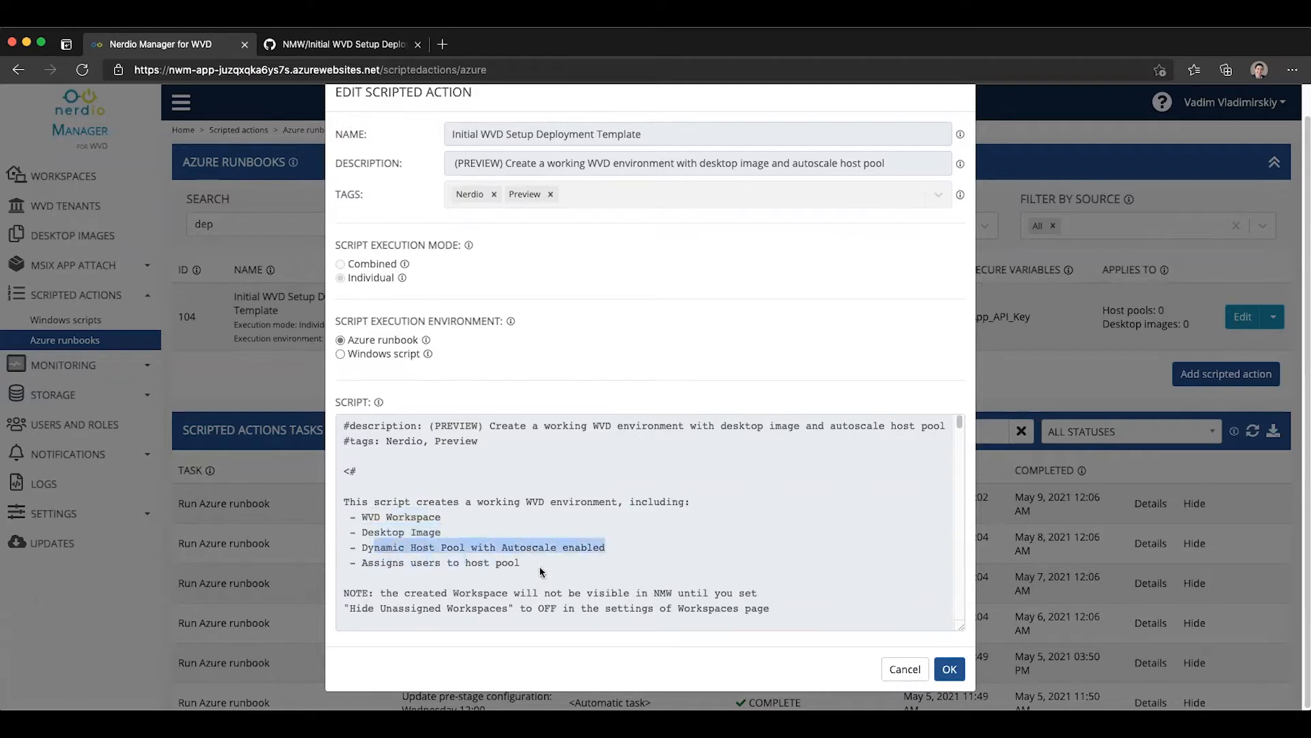
{"action": "left_click_drag", "start_coordinate": [523, 563], "coordinate": [387, 567]}
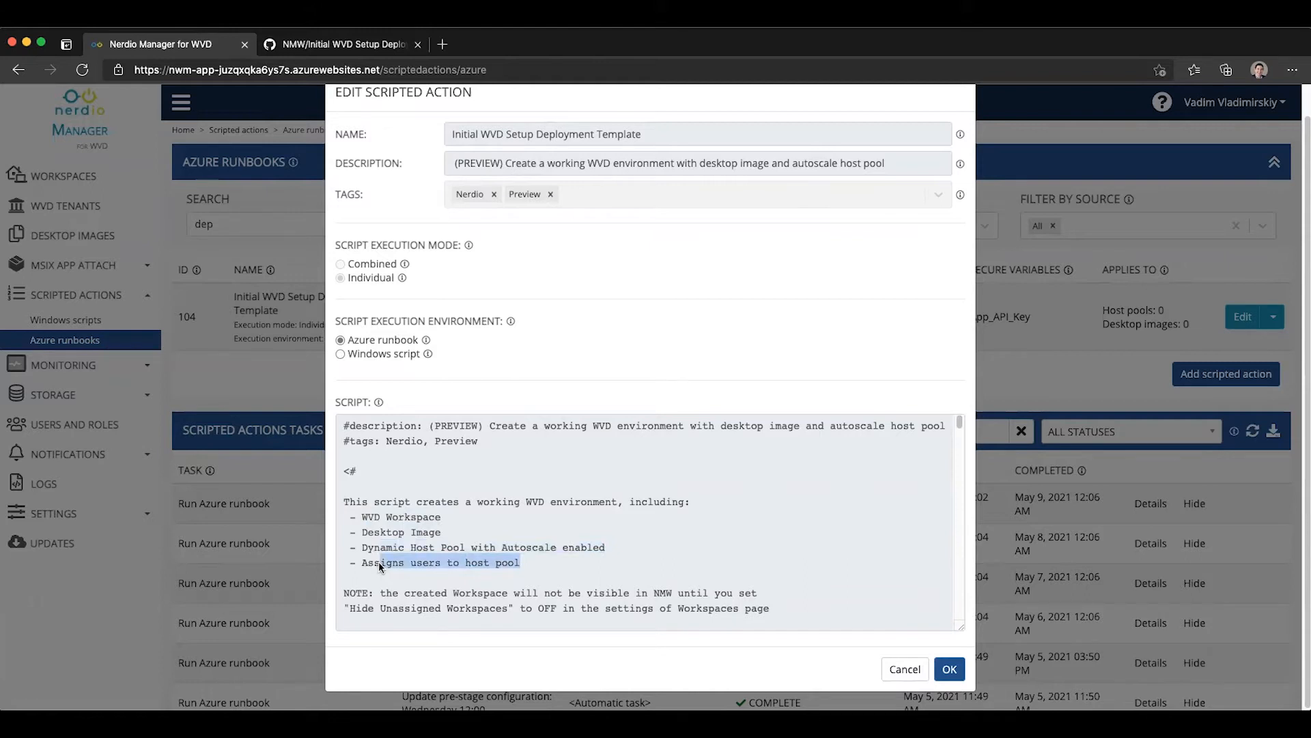
{"action": "scroll", "coordinate": [378, 561], "scroll_direction": "down", "scroll_amount": 3}
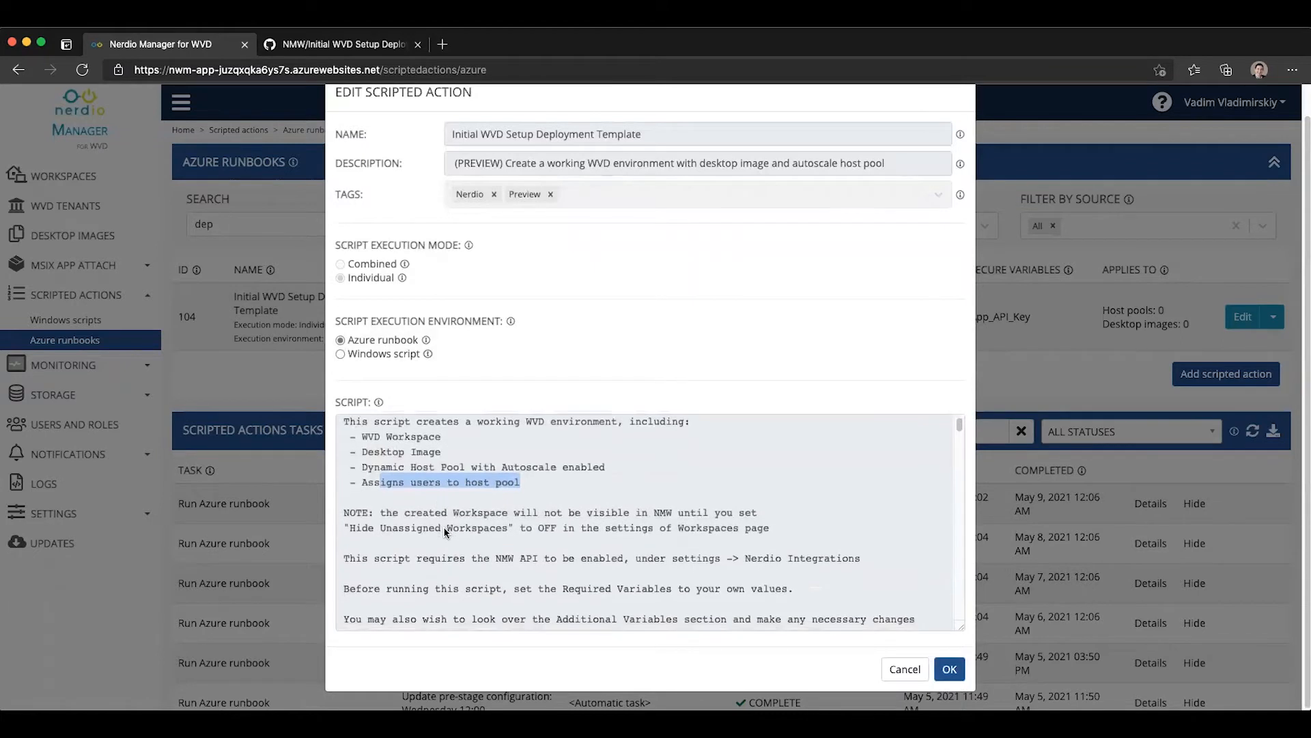
{"action": "scroll", "coordinate": [445, 531], "scroll_direction": "down", "scroll_amount": 2}
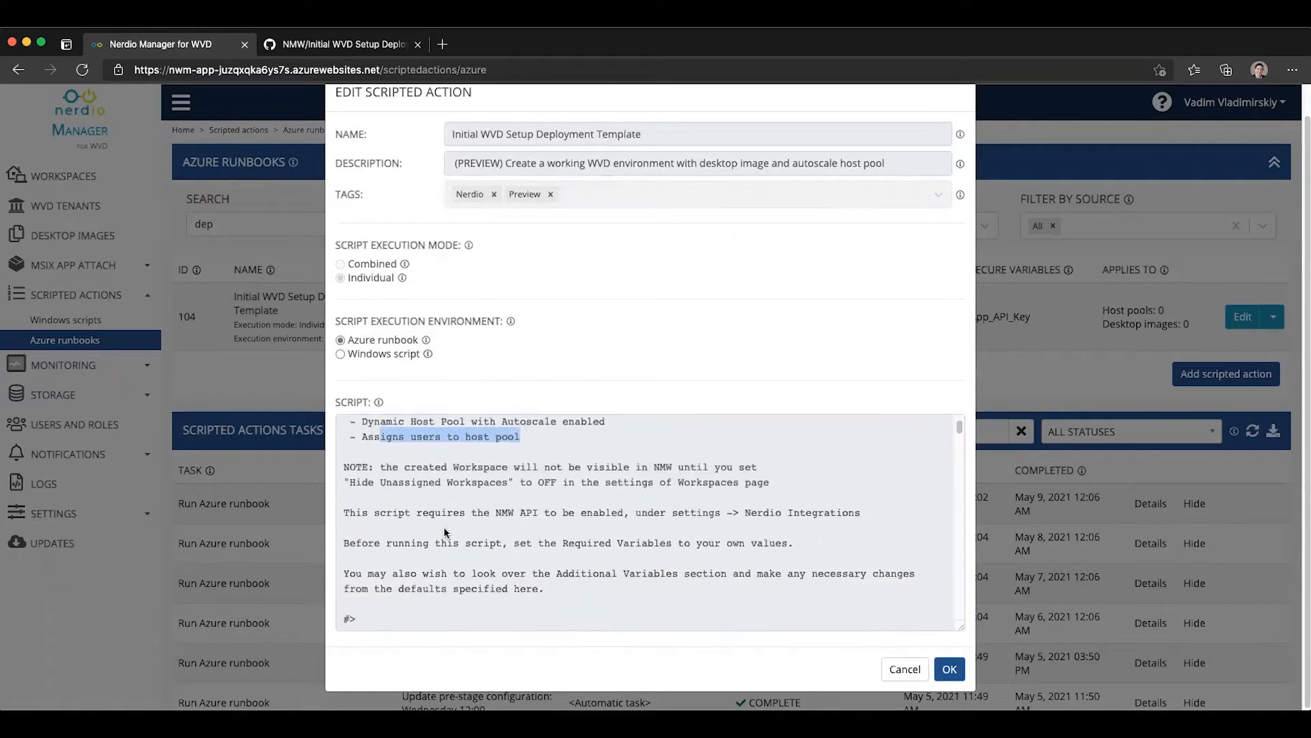
{"action": "left_click", "coordinate": [496, 512]}
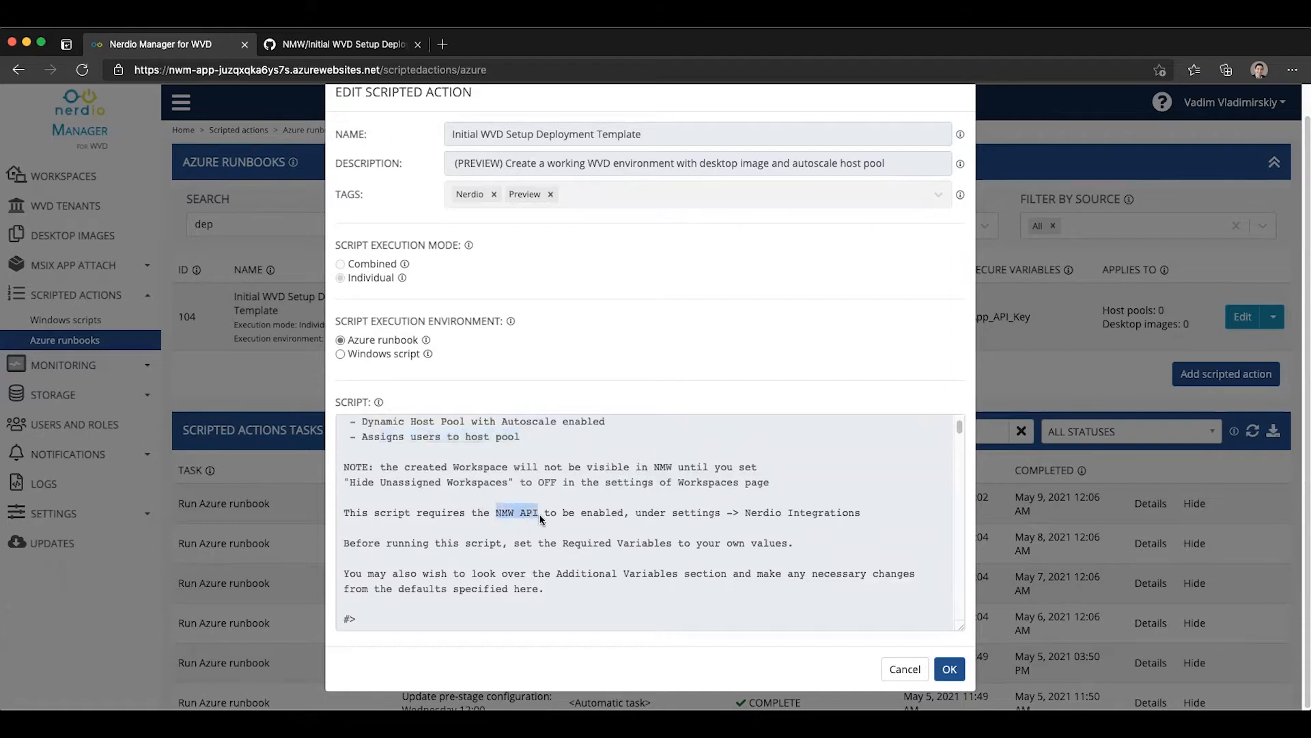
{"action": "left_click", "coordinate": [950, 668]}
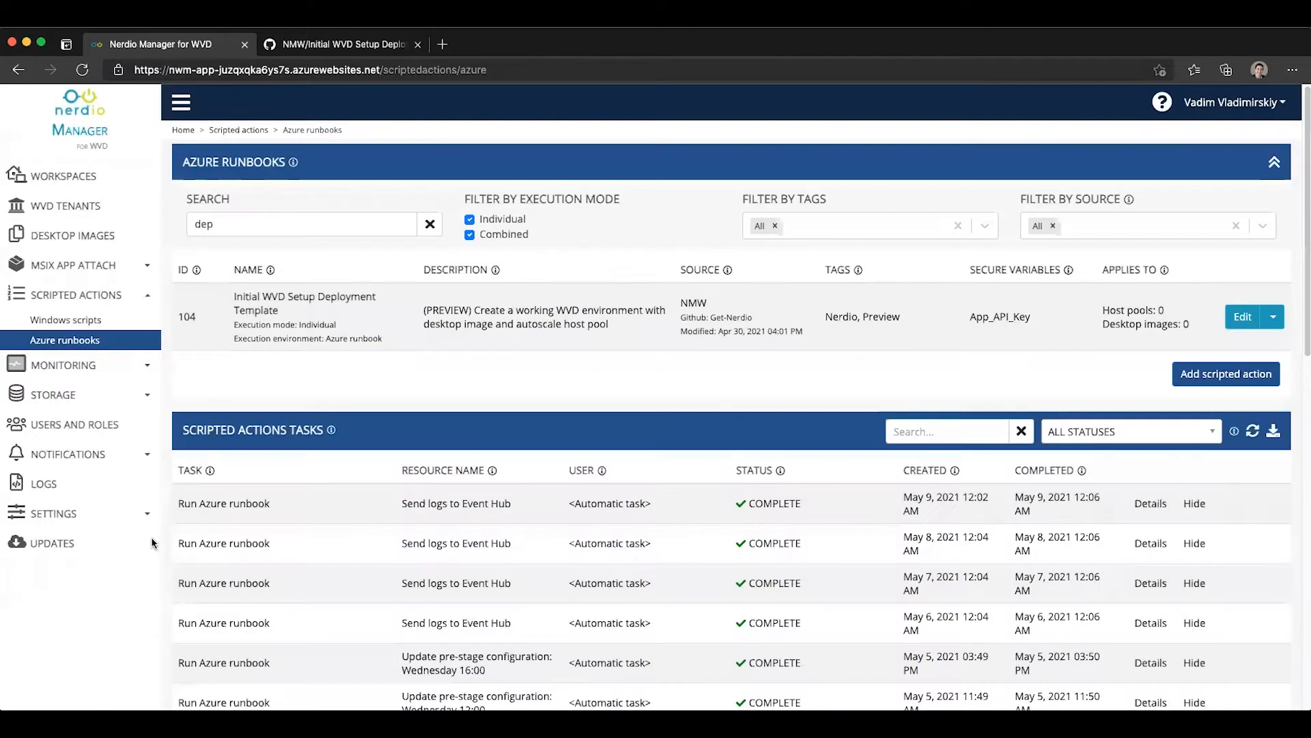
Step: Open the Integrations settings to check the REST API integration
{"action": "left_click", "coordinate": [55, 513]}
{"action": "left_click", "coordinate": [82, 578]}
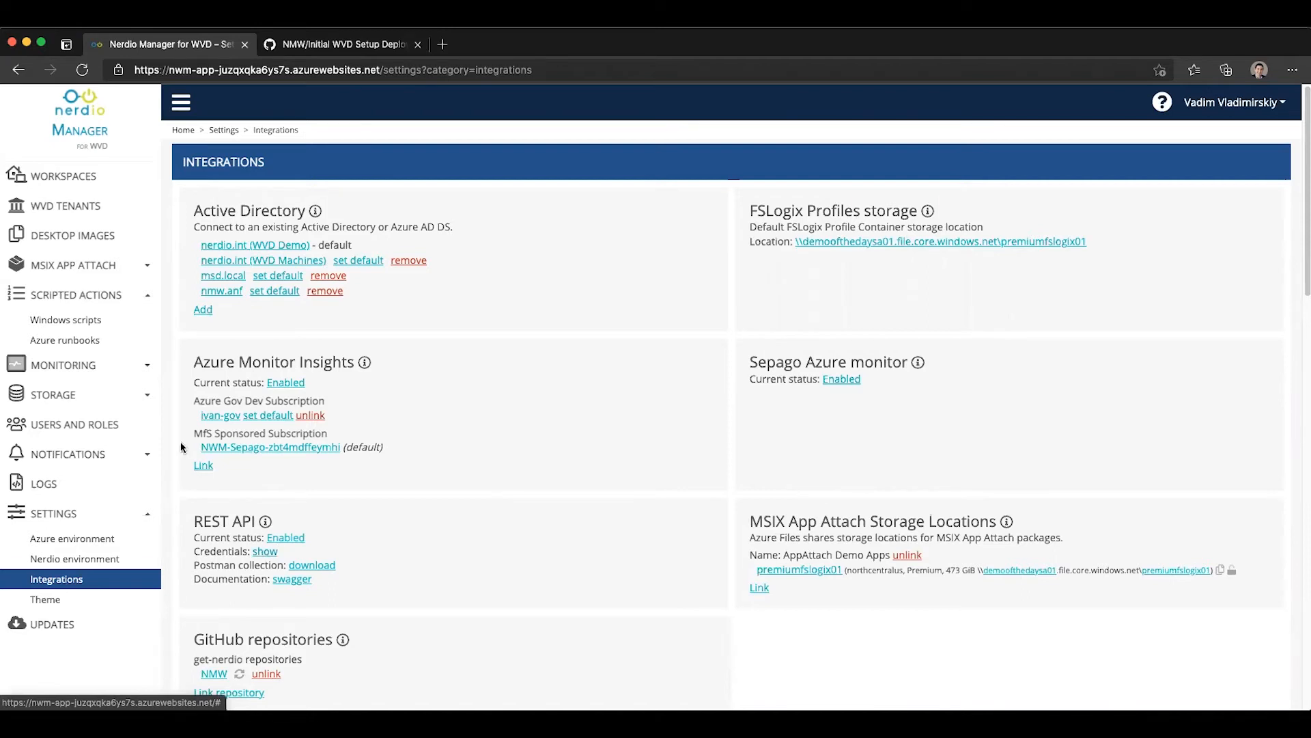
Step: Filter the Azure runbooks by "depl" and start cloning the Initial WVD Setup Deployment Template
{"action": "left_click", "coordinate": [65, 340]}
{"action": "left_click", "coordinate": [337, 230]}
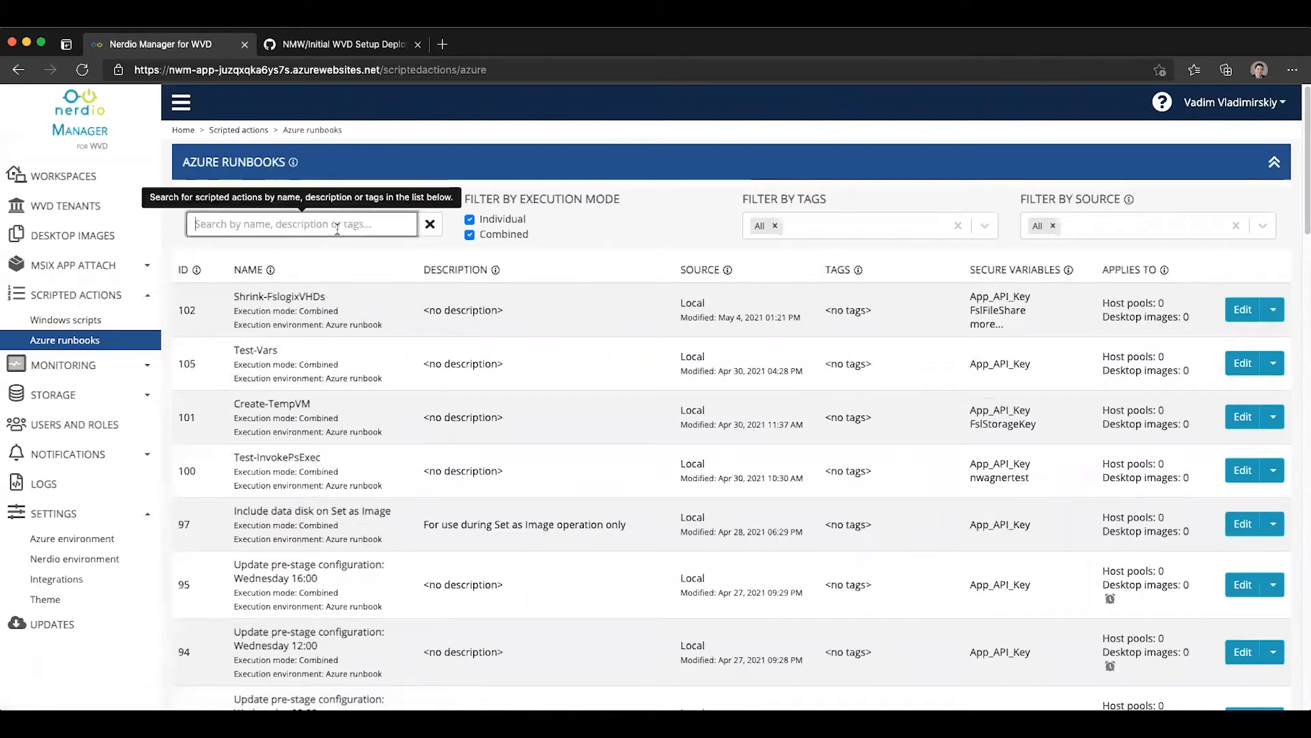
{"action": "type", "text": "depl"}
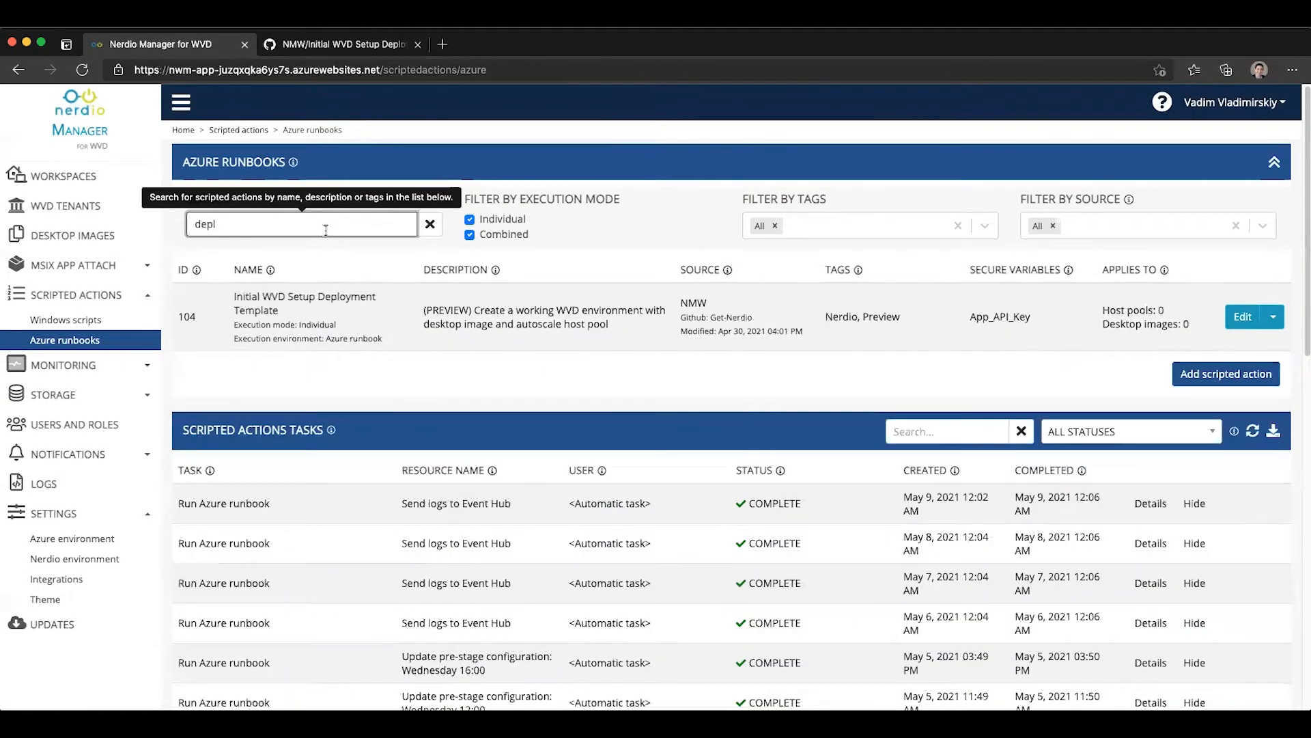
{"action": "left_click", "coordinate": [325, 302]}
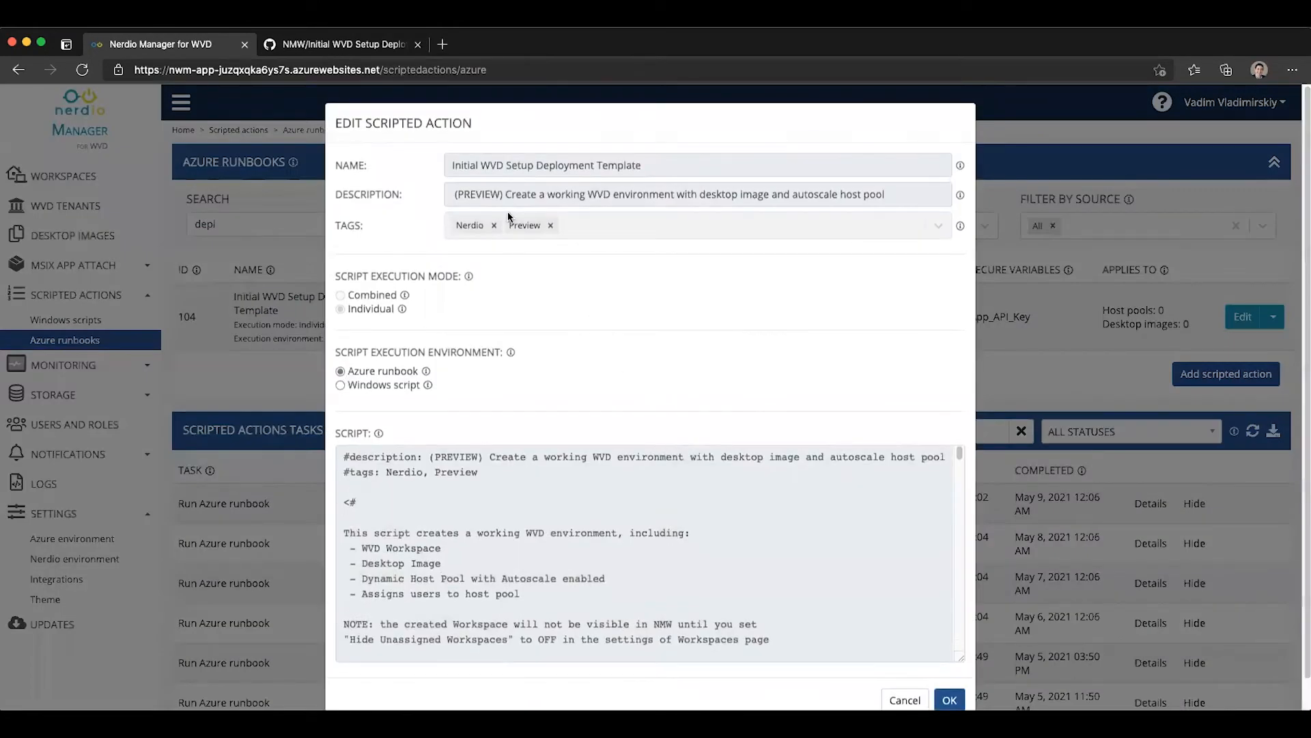
{"action": "left_click", "coordinate": [903, 696]}
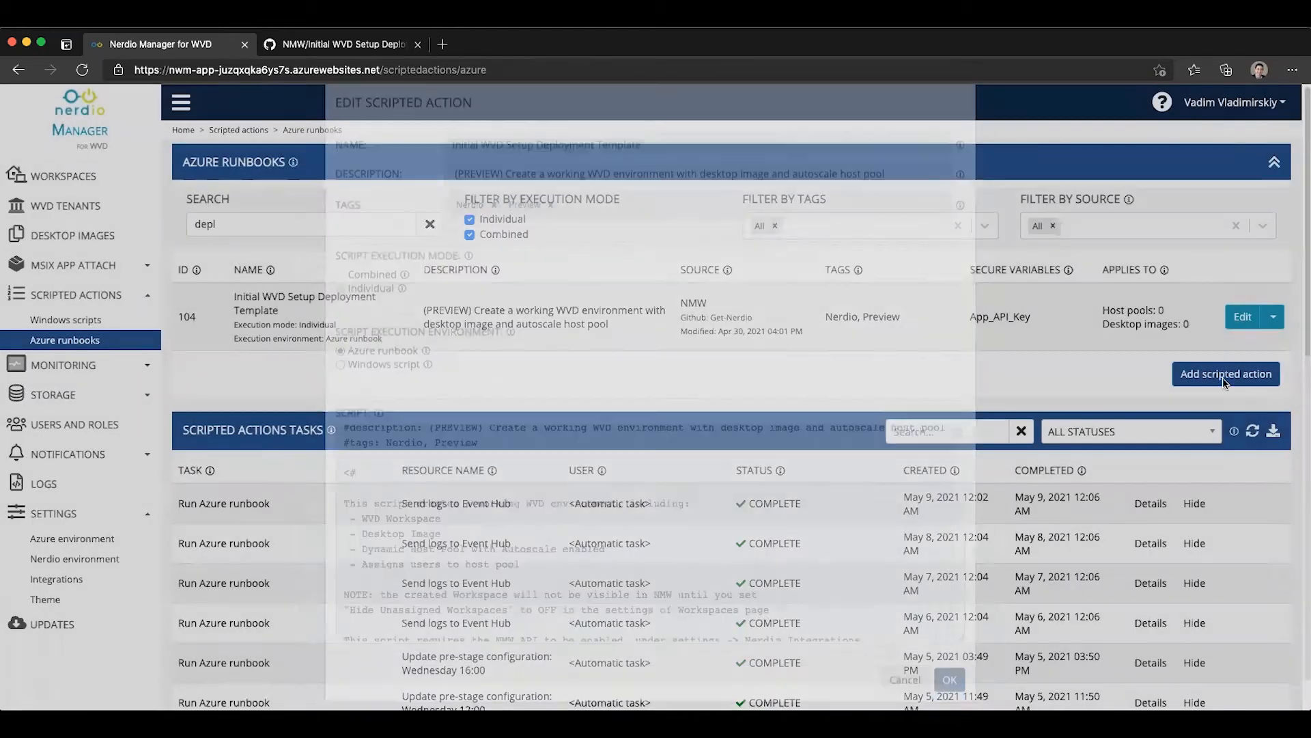
{"action": "left_click", "coordinate": [1273, 316]}
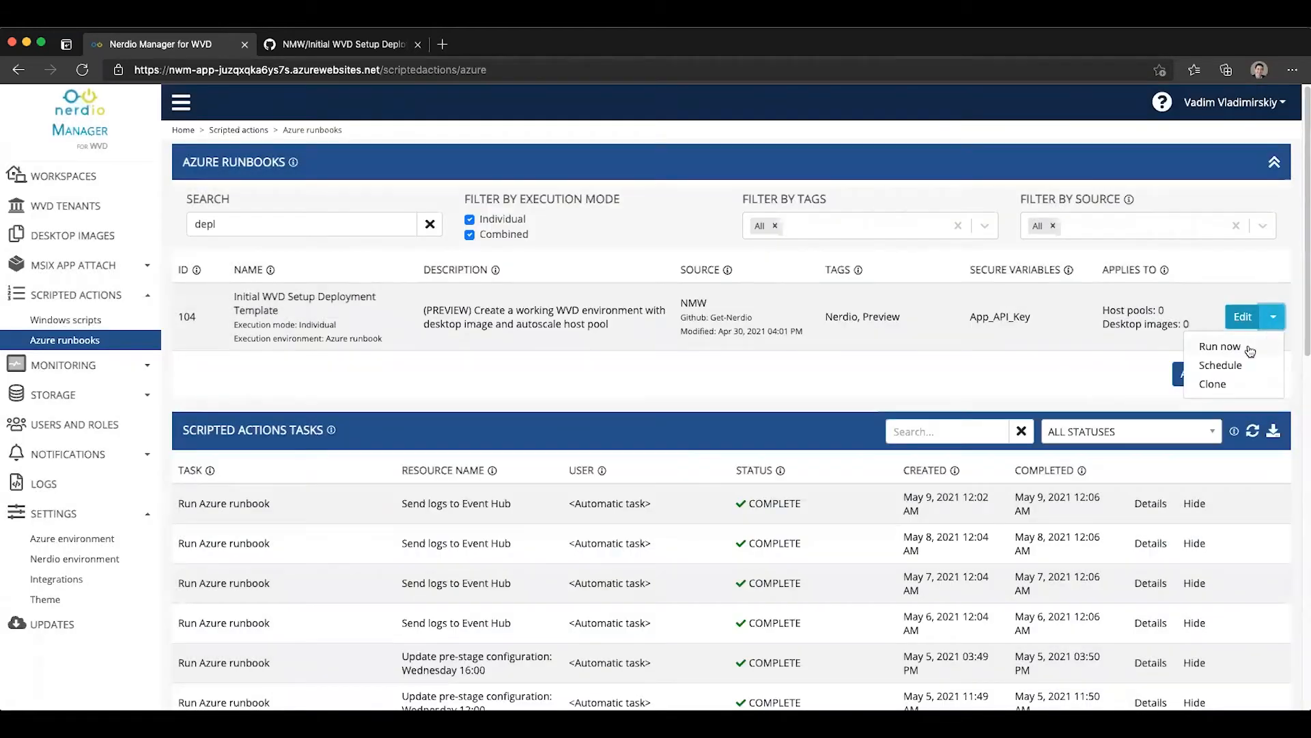
{"action": "left_click", "coordinate": [1223, 383]}
Step: Examine the Required Variables section of the cloned script, covering API credentials, subscription, resource group, network and region
{"action": "scroll", "coordinate": [883, 530], "scroll_direction": "down", "scroll_amount": 5}
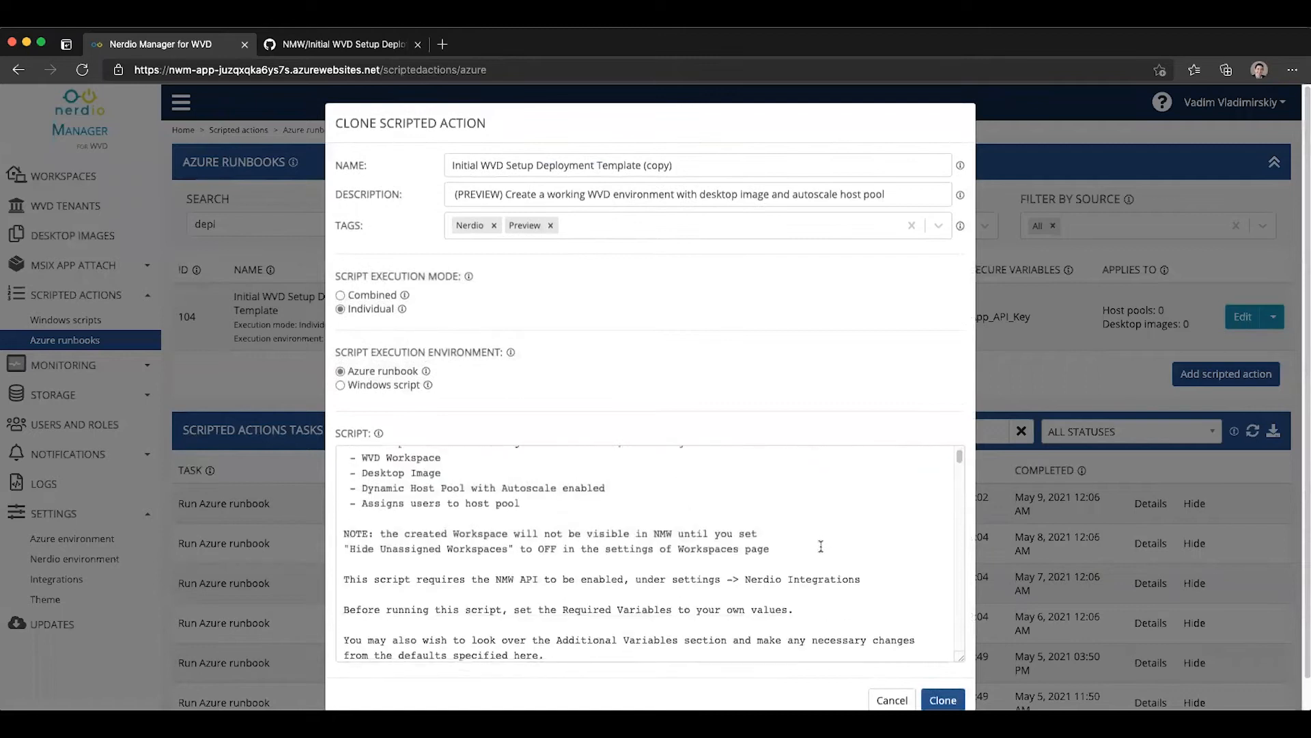
{"action": "scroll", "coordinate": [751, 522], "scroll_direction": "down", "scroll_amount": 4}
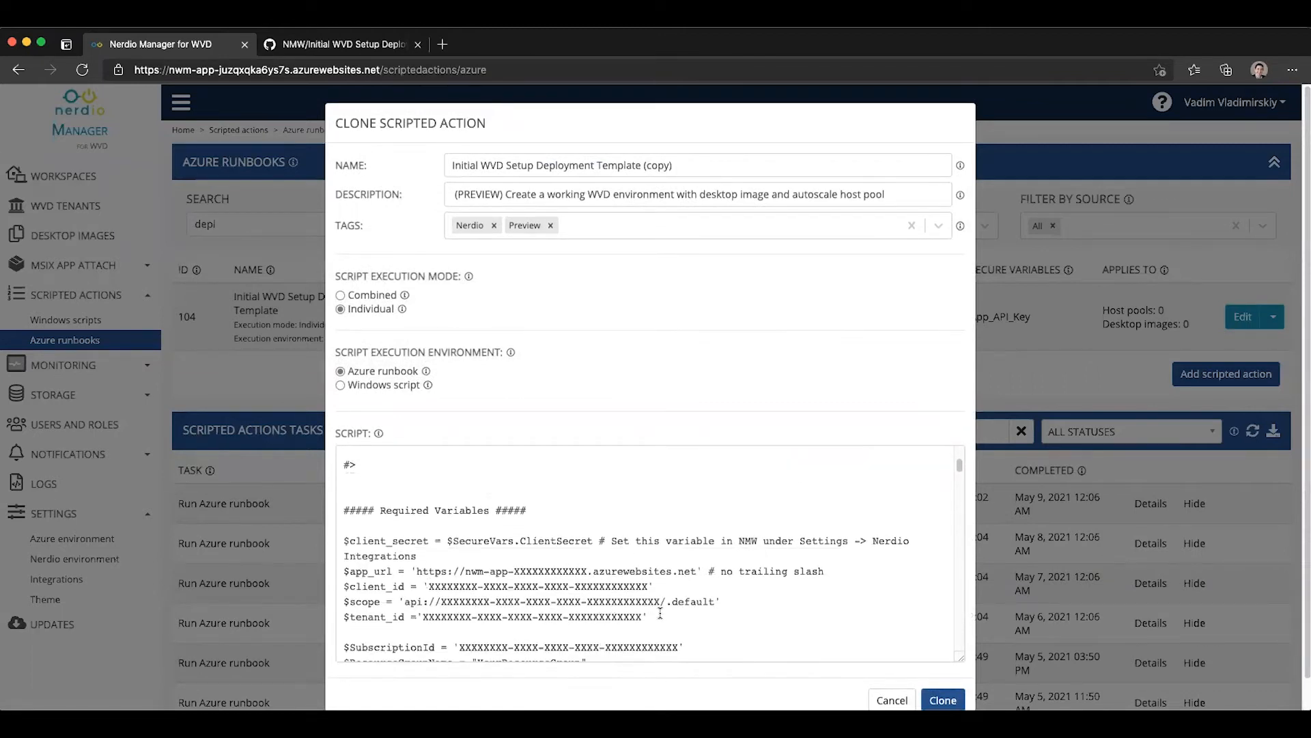
{"action": "scroll", "coordinate": [653, 608], "scroll_direction": "down", "scroll_amount": 1}
{"action": "left_click_drag", "start_coordinate": [647, 600], "coordinate": [343, 523]}
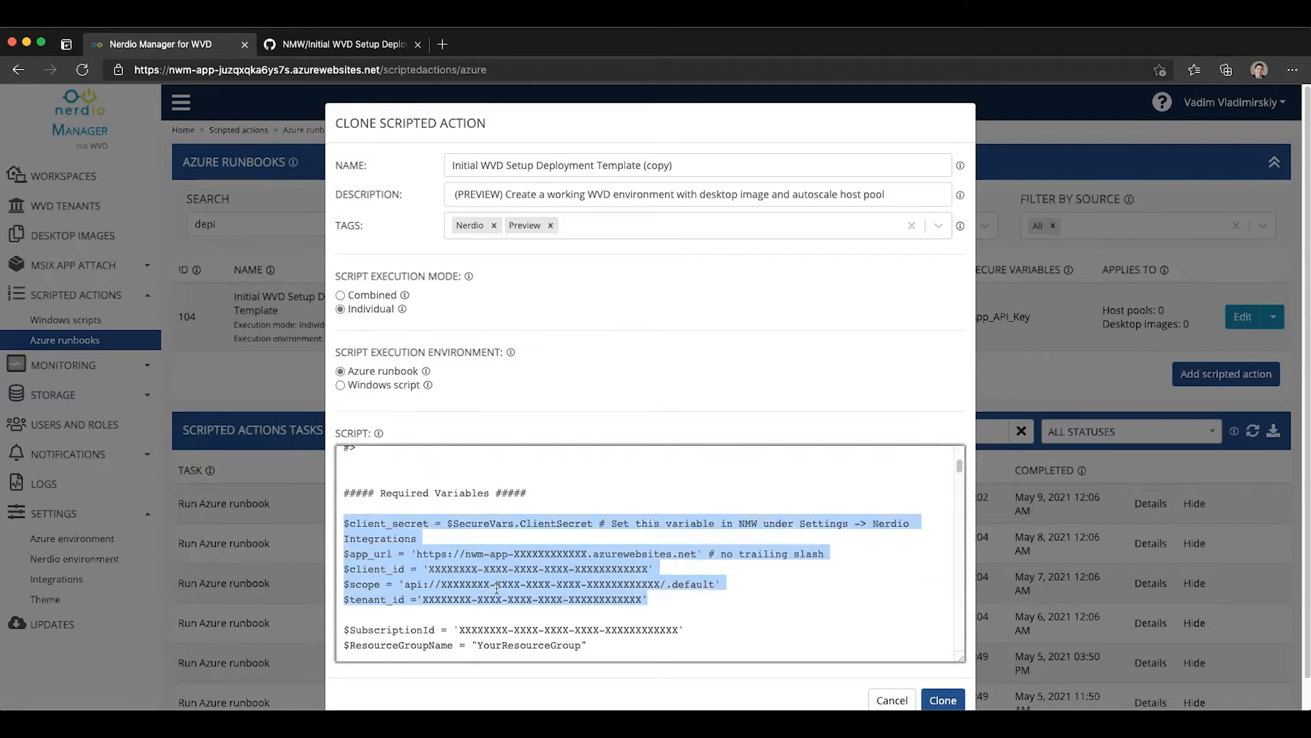
{"action": "scroll", "coordinate": [438, 544], "scroll_direction": "down", "scroll_amount": 5}
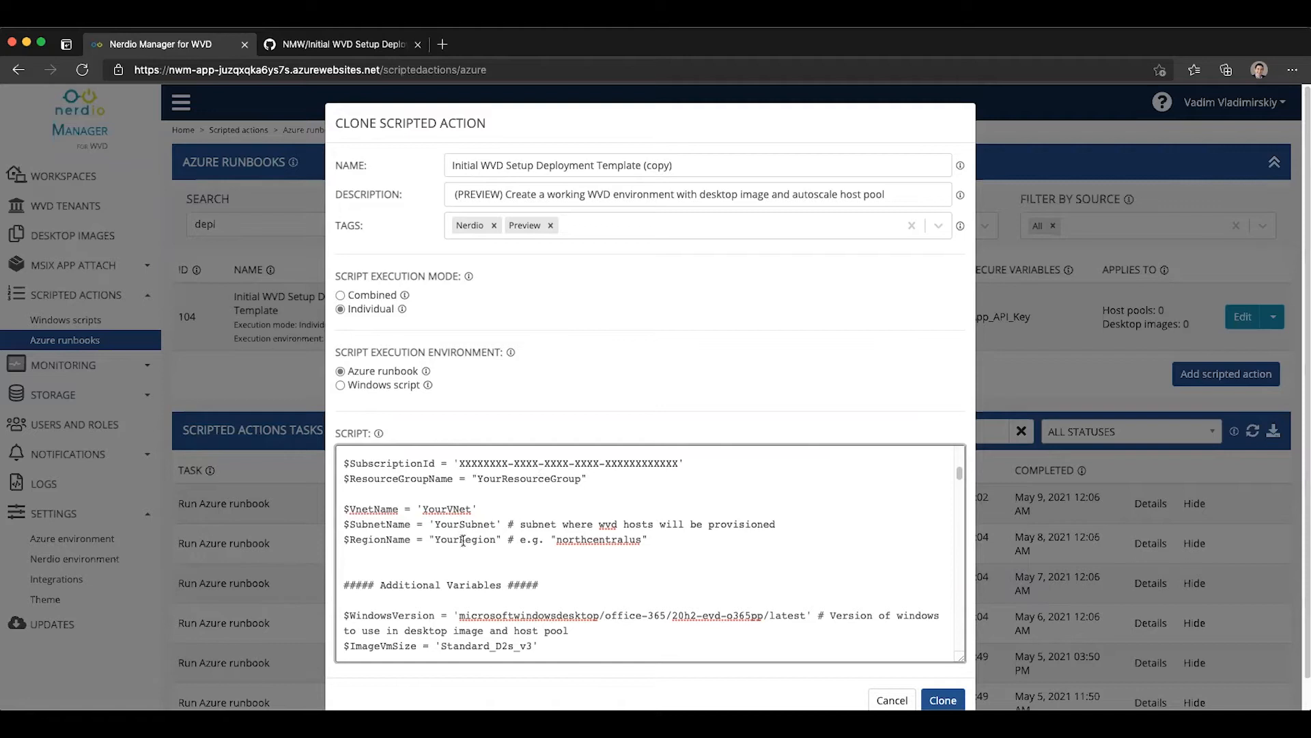
{"action": "scroll", "coordinate": [465, 539], "scroll_direction": "down", "scroll_amount": 1}
{"action": "scroll", "coordinate": [465, 539], "scroll_direction": "down", "scroll_amount": 5}
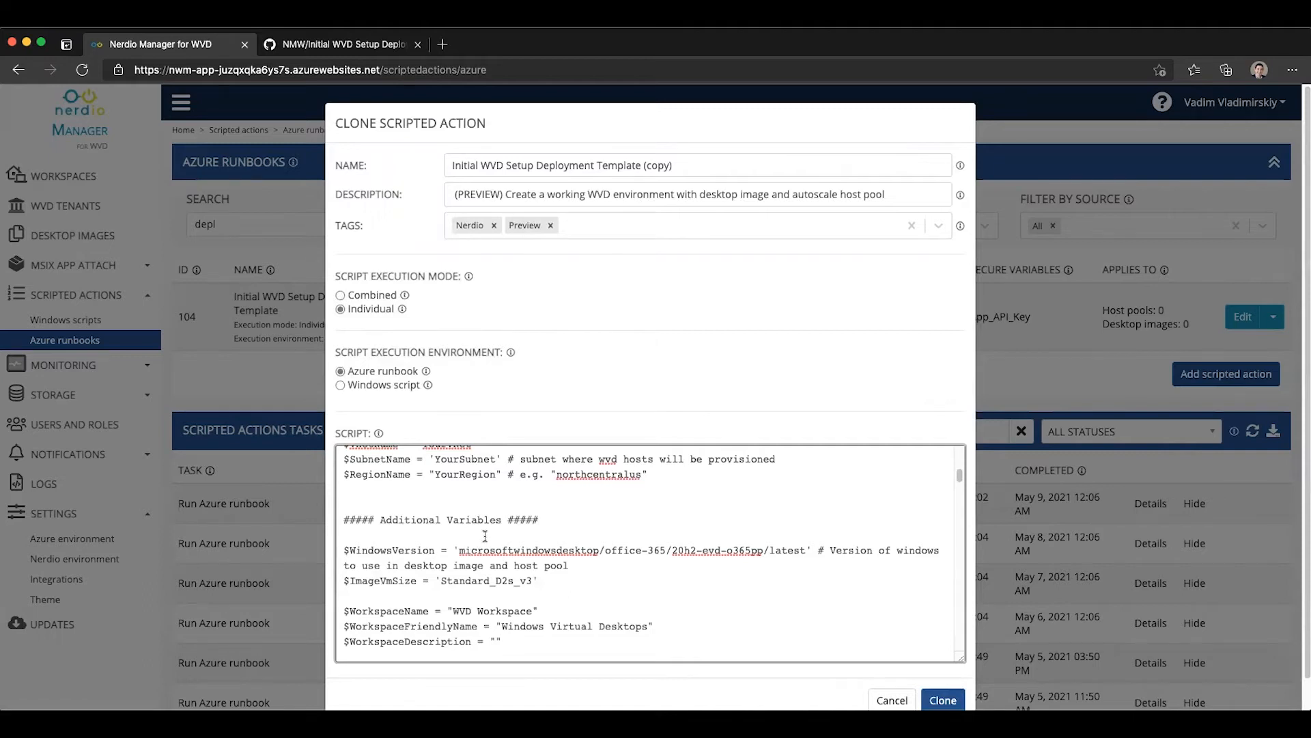
{"action": "scroll", "coordinate": [522, 526], "scroll_direction": "up", "scroll_amount": 5}
{"action": "scroll", "coordinate": [522, 526], "scroll_direction": "down", "scroll_amount": 3}
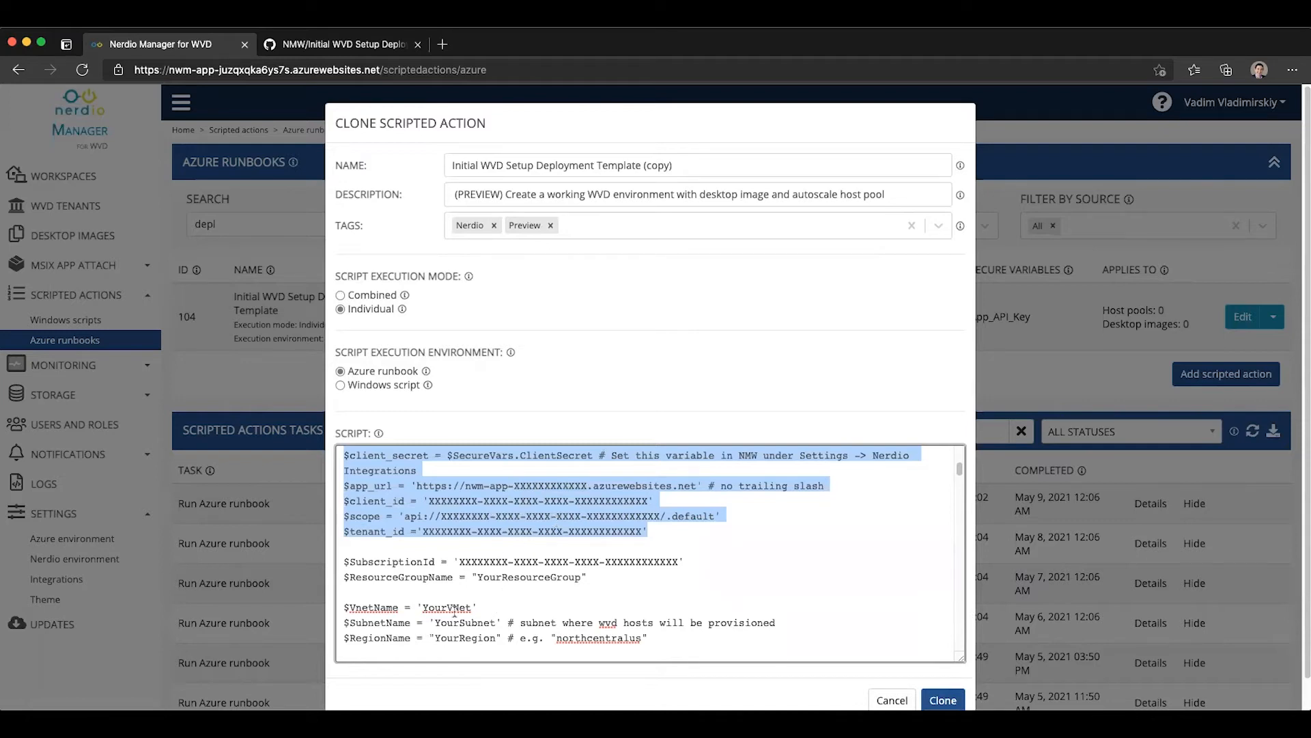
Step: Examine the Additional Variables section of the cloned script through to the start of the Script Logic section
{"action": "scroll", "coordinate": [508, 627], "scroll_direction": "down", "scroll_amount": 2}
{"action": "scroll", "coordinate": [509, 627], "scroll_direction": "down", "scroll_amount": 2}
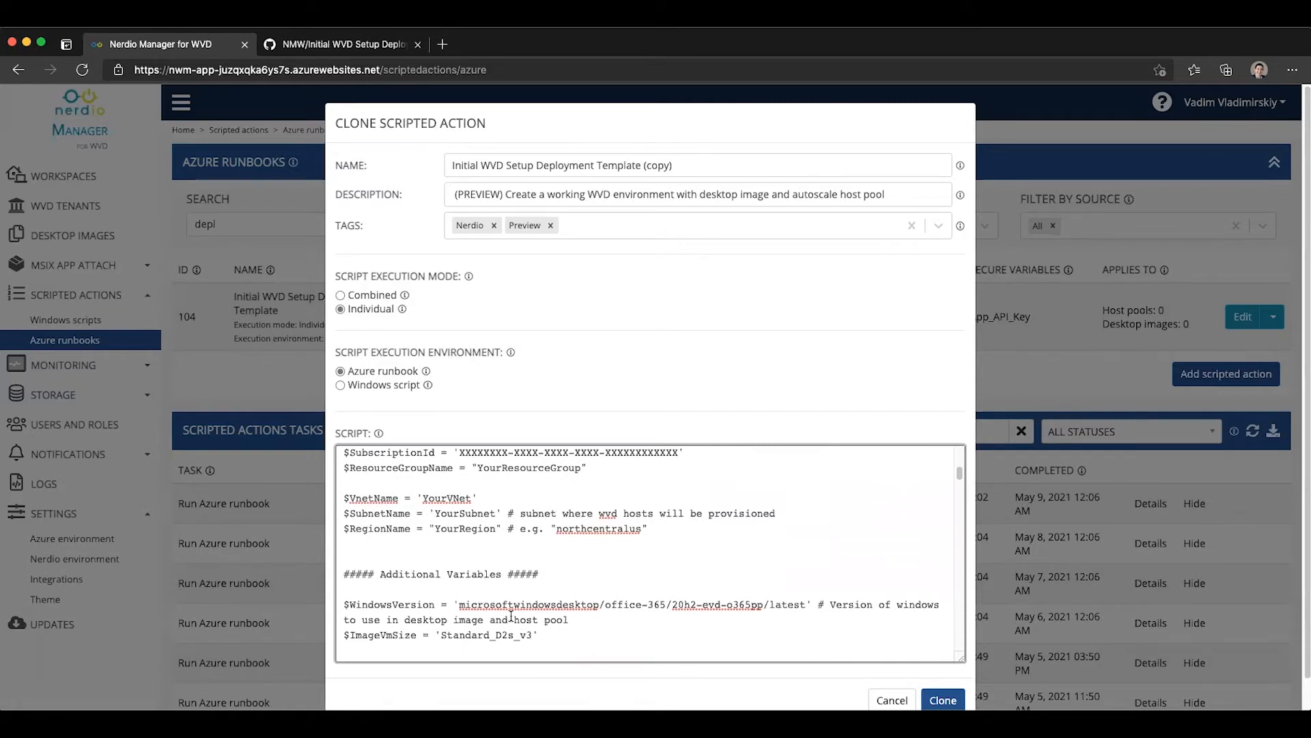
{"action": "scroll", "coordinate": [511, 616], "scroll_direction": "down", "scroll_amount": 3}
{"action": "scroll", "coordinate": [510, 616], "scroll_direction": "down", "scroll_amount": 3}
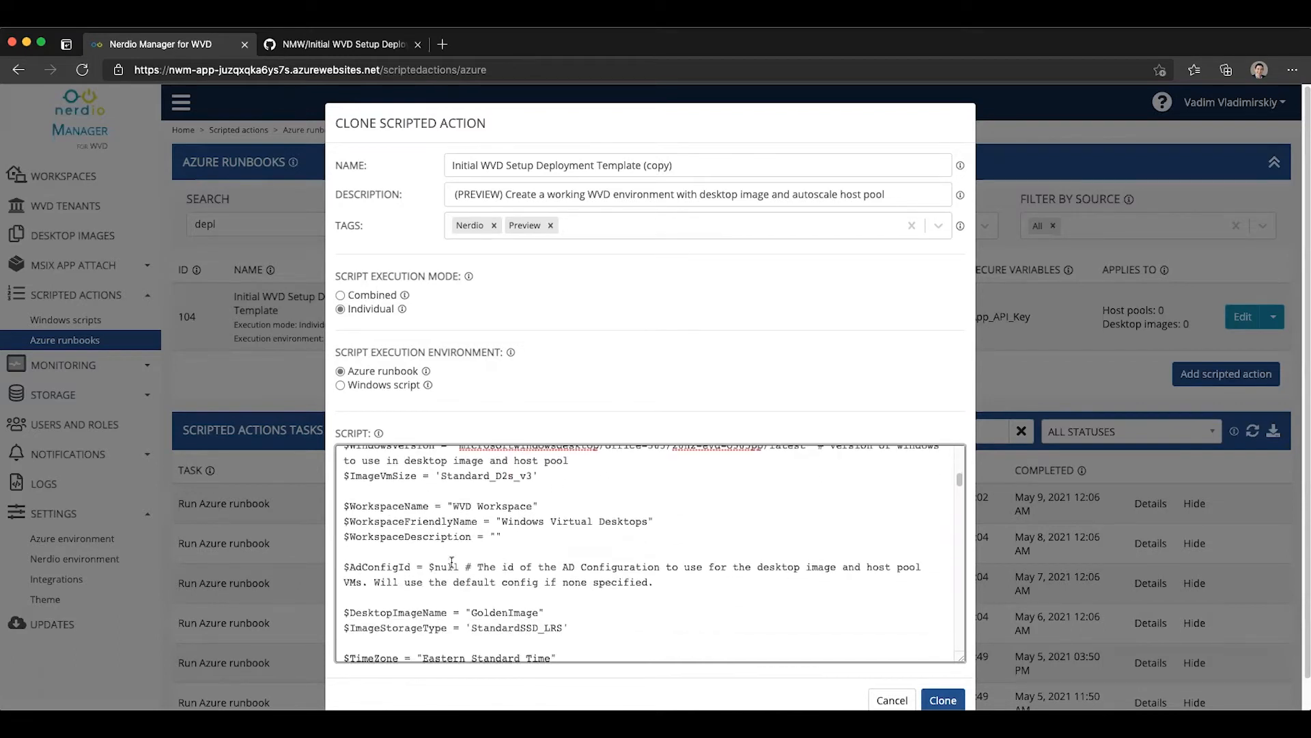
{"action": "scroll", "coordinate": [451, 560], "scroll_direction": "down", "scroll_amount": 9}
{"action": "scroll", "coordinate": [479, 561], "scroll_direction": "down", "scroll_amount": 4}
{"action": "scroll", "coordinate": [509, 560], "scroll_direction": "down", "scroll_amount": 3}
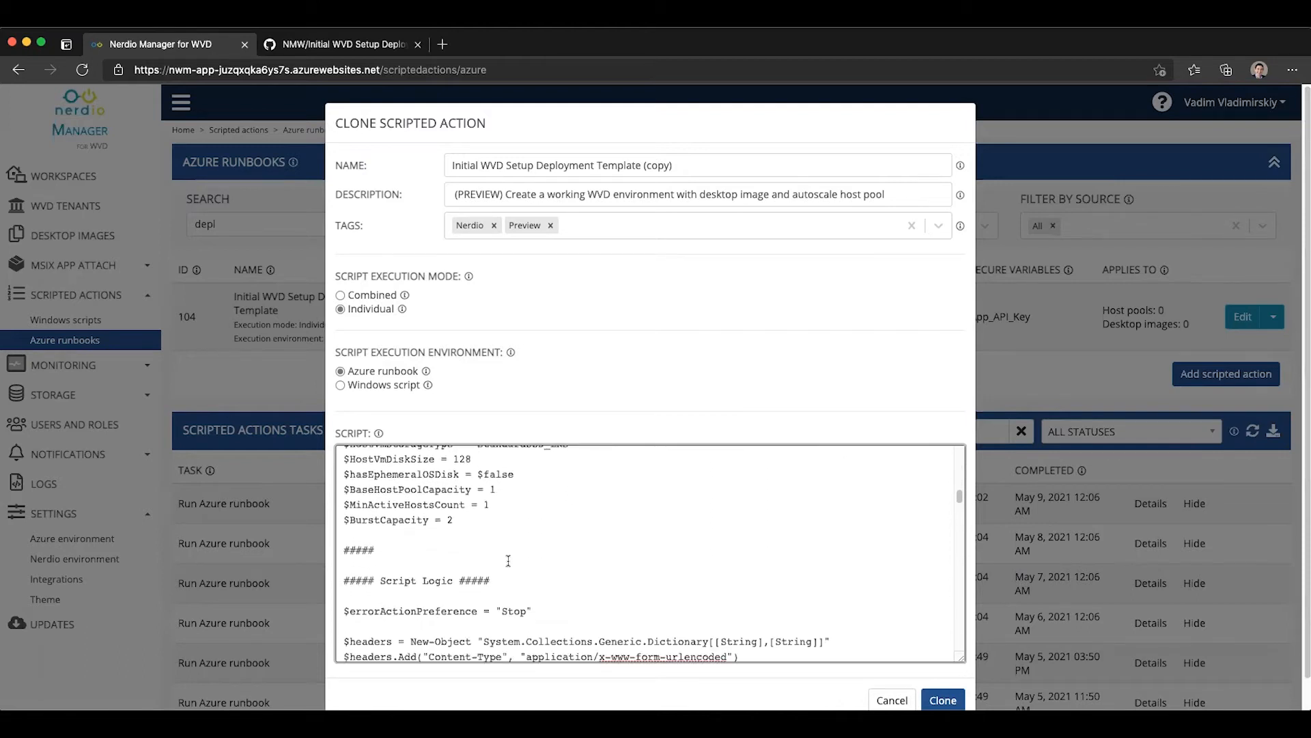
{"action": "scroll", "coordinate": [508, 560], "scroll_direction": "down", "scroll_amount": 2}
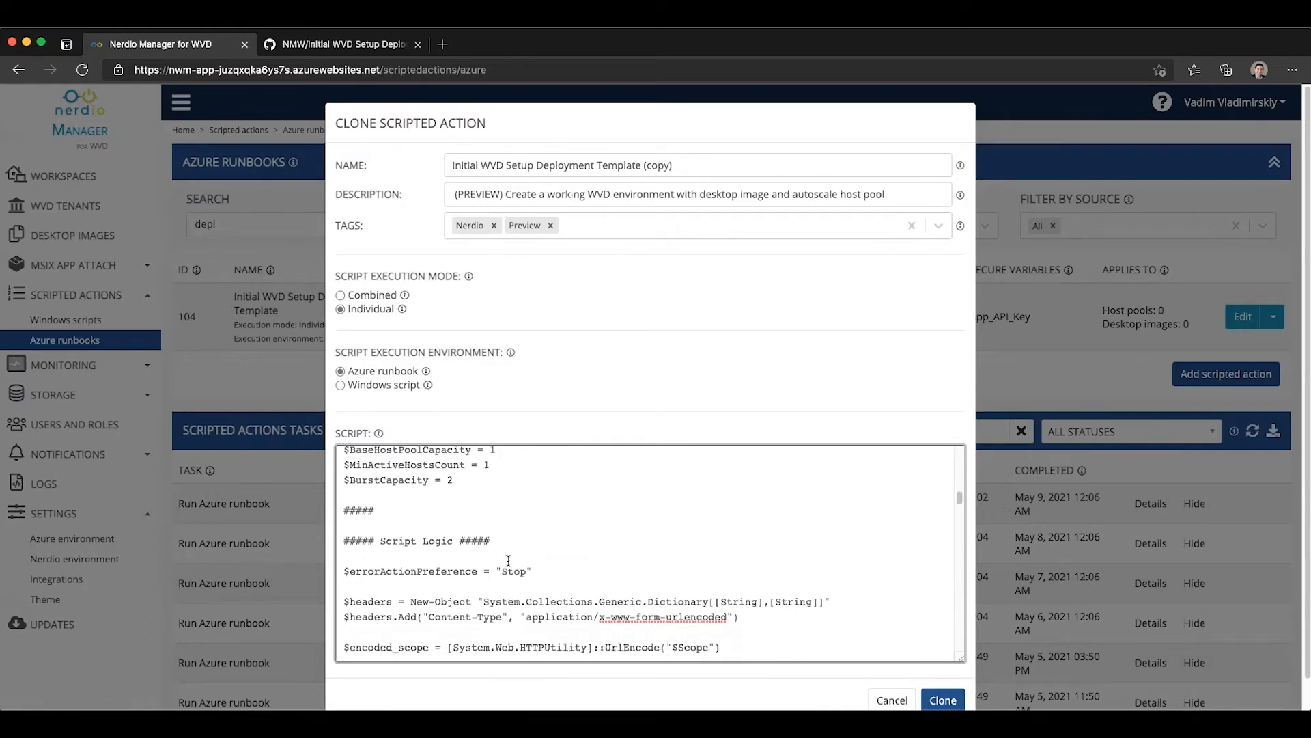
{"action": "scroll", "coordinate": [508, 560], "scroll_direction": "down", "scroll_amount": 3}
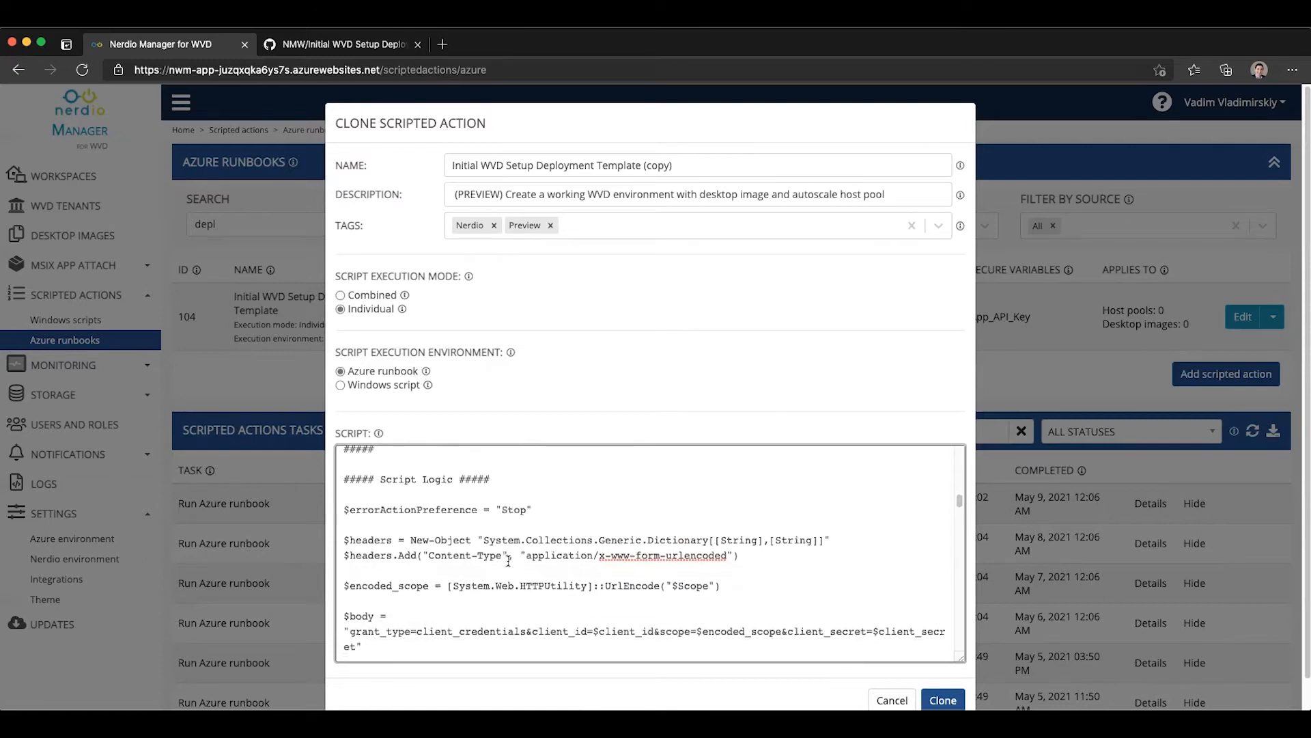
Step: Review the script's Windows version, workspace, desktop image, host pool and user assignment variables again
{"action": "scroll", "coordinate": [508, 560], "scroll_direction": "up", "scroll_amount": 8}
{"action": "scroll", "coordinate": [508, 560], "scroll_direction": "up", "scroll_amount": 3}
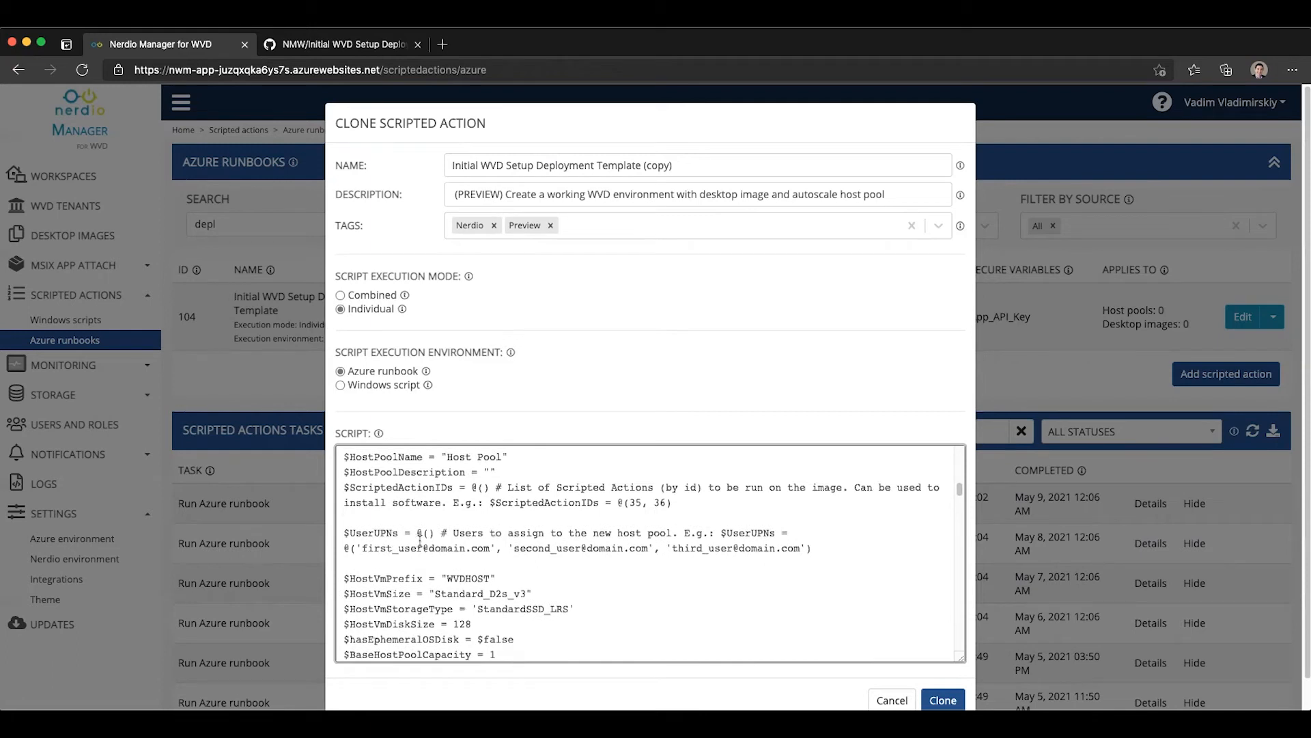
{"action": "scroll", "coordinate": [419, 539], "scroll_direction": "up", "scroll_amount": 5}
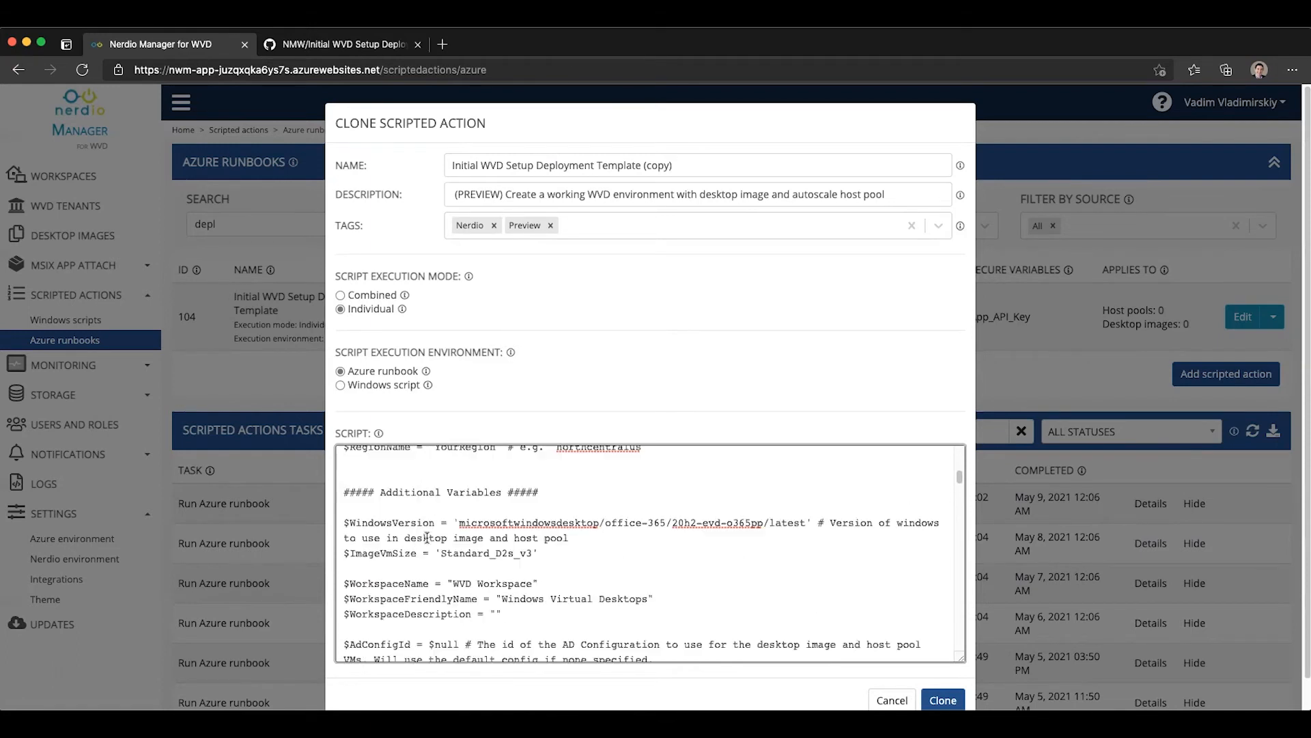
{"action": "scroll", "coordinate": [427, 537], "scroll_direction": "up", "scroll_amount": 1}
{"action": "scroll", "coordinate": [426, 573], "scroll_direction": "down", "scroll_amount": 2}
{"action": "scroll", "coordinate": [424, 586], "scroll_direction": "down", "scroll_amount": 3}
{"action": "scroll", "coordinate": [426, 591], "scroll_direction": "down", "scroll_amount": 5}
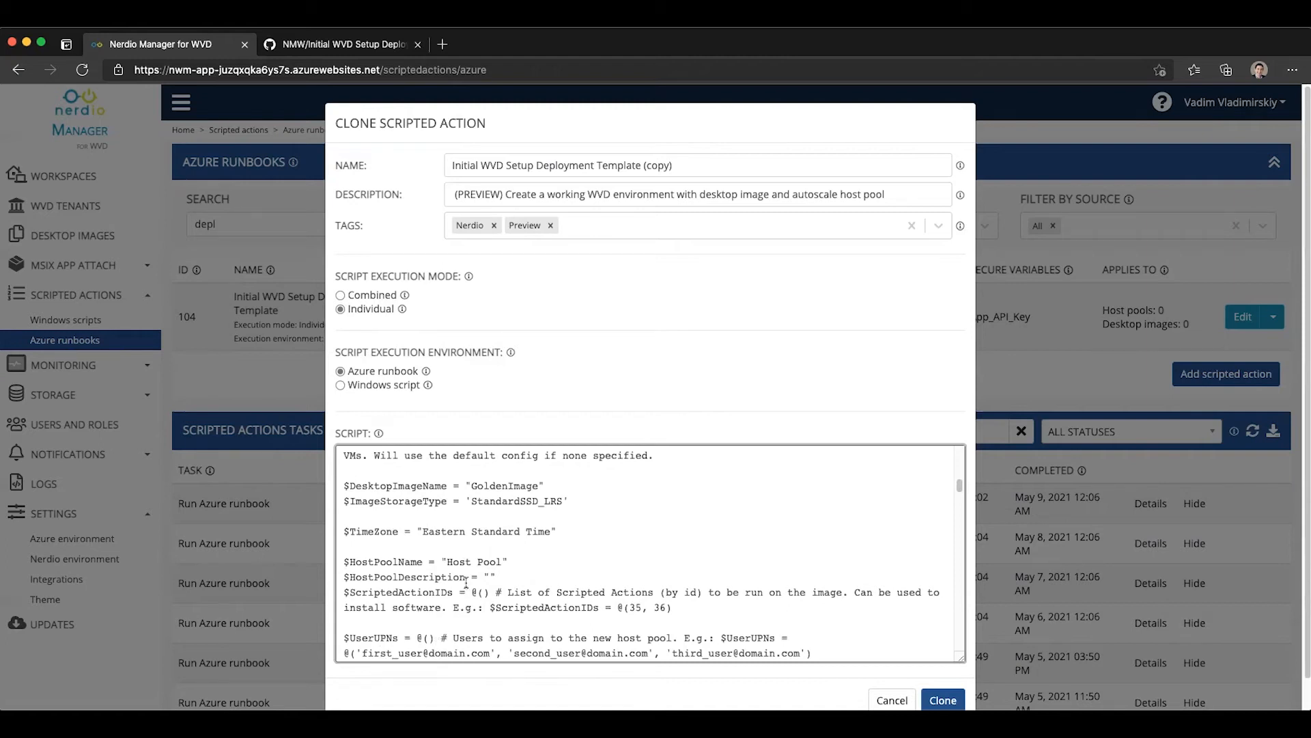
{"action": "scroll", "coordinate": [475, 562], "scroll_direction": "up", "scroll_amount": 1}
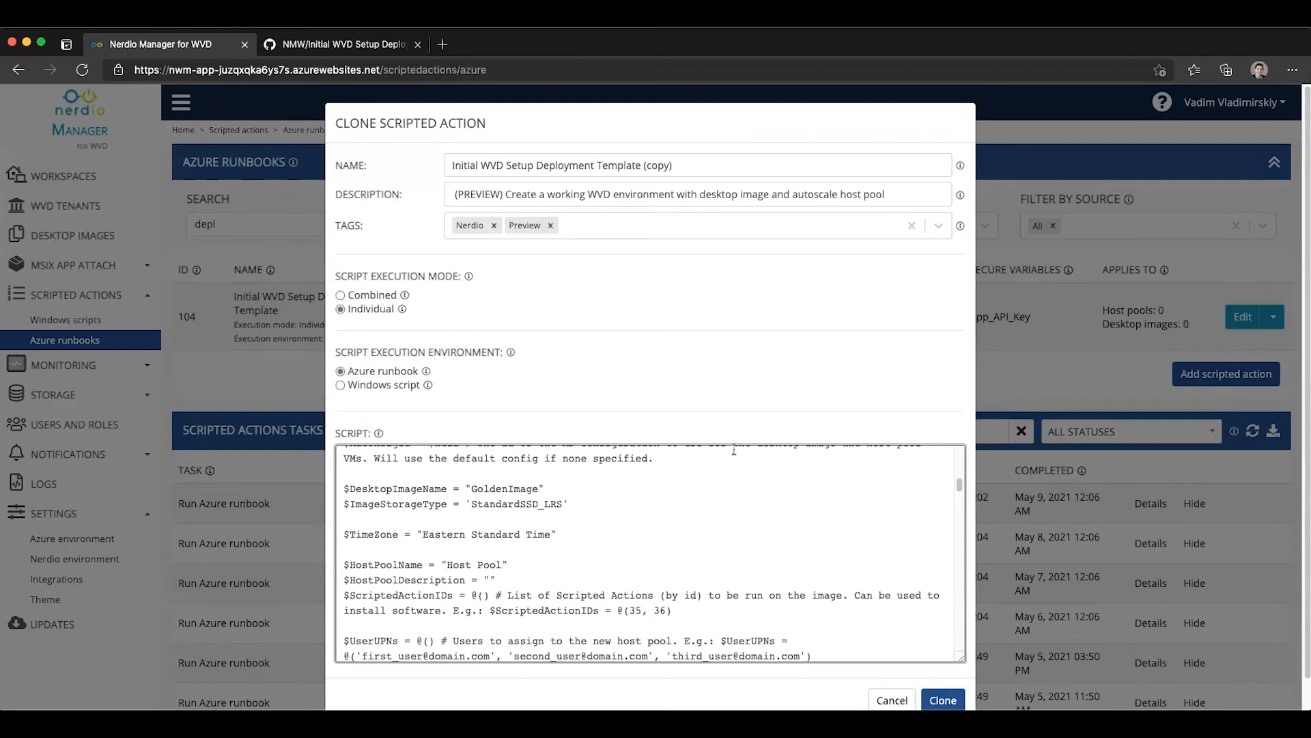
Step: Create the runbook clone with its default name and prepare an immediate run of the copy on Azure Gov Dev Subscription
{"action": "left_click", "coordinate": [945, 694]}
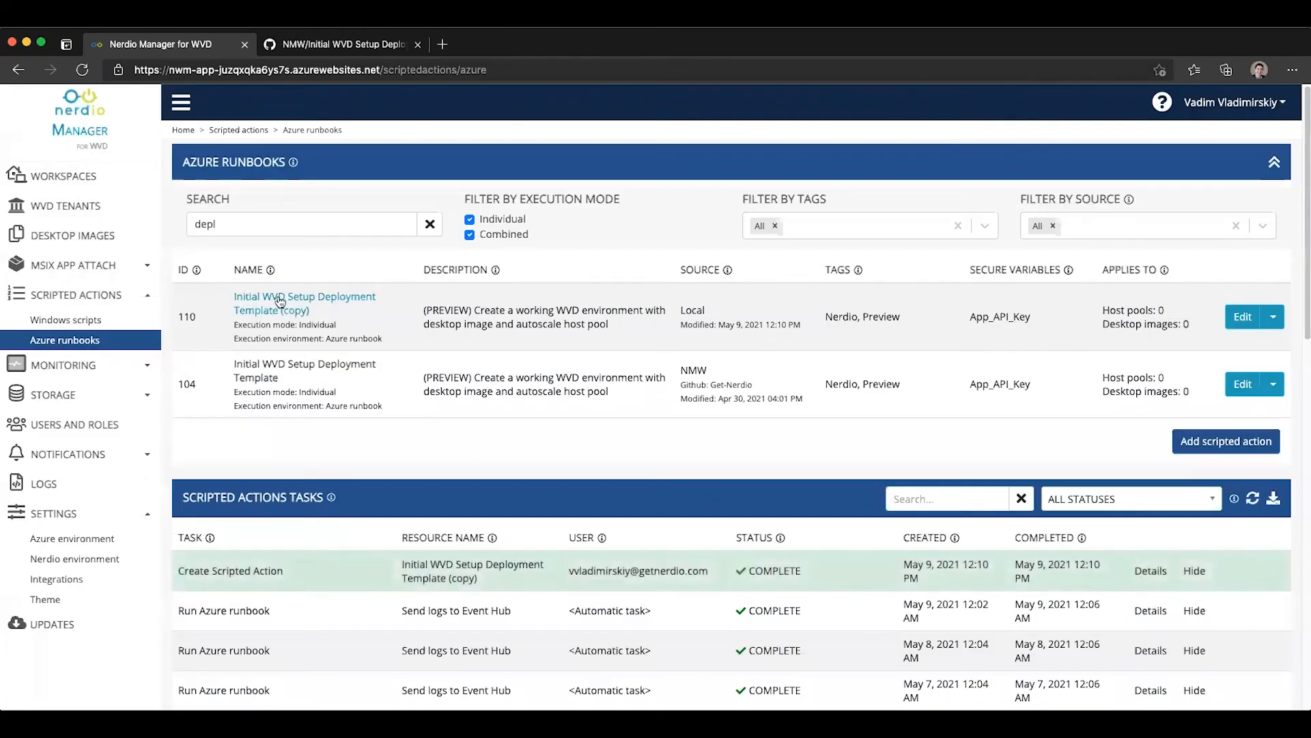
{"action": "left_click", "coordinate": [1276, 319]}
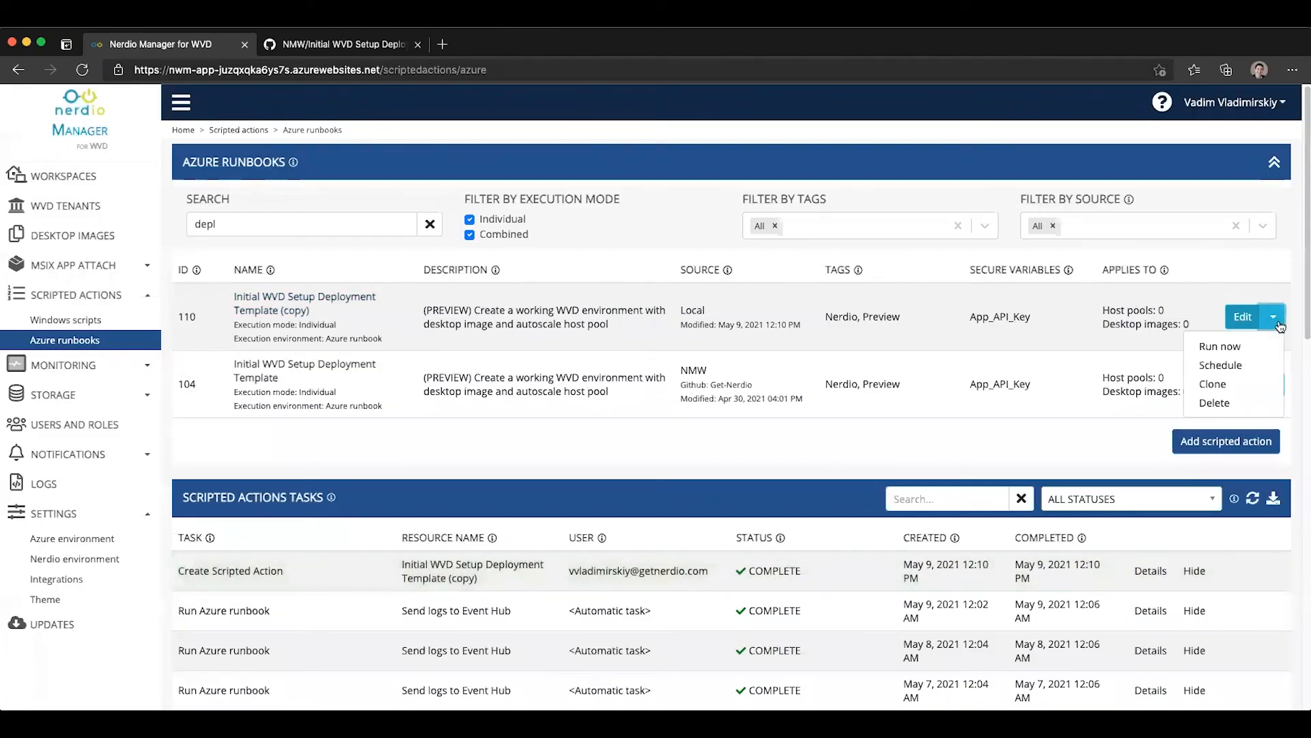
{"action": "left_click", "coordinate": [1226, 346]}
{"action": "left_click", "coordinate": [517, 217]}
{"action": "left_click", "coordinate": [526, 271]}
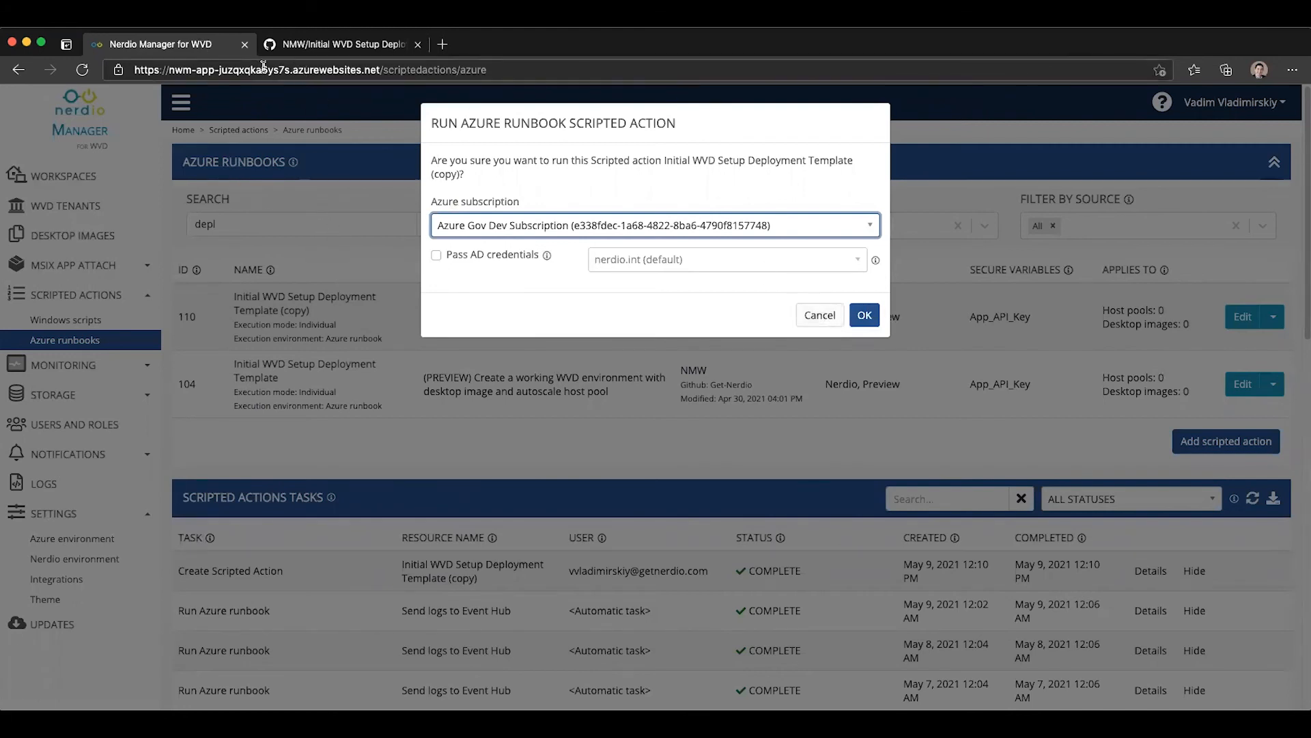
Step: Switch to GitHub and examine the Initial WVD Setup Deployment Template.ps1 source from its description to the script logic
{"action": "left_click", "coordinate": [378, 55]}
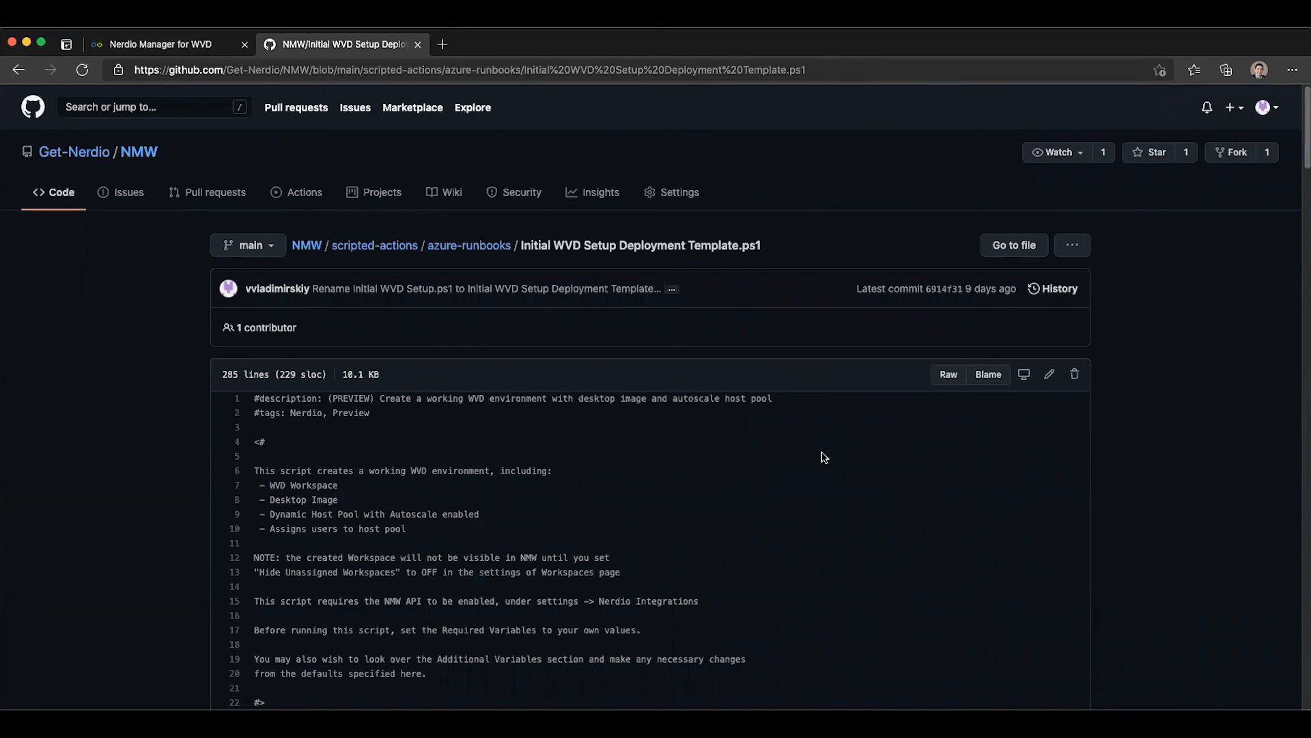
{"action": "scroll", "coordinate": [1195, 492], "scroll_direction": "down", "scroll_amount": 1}
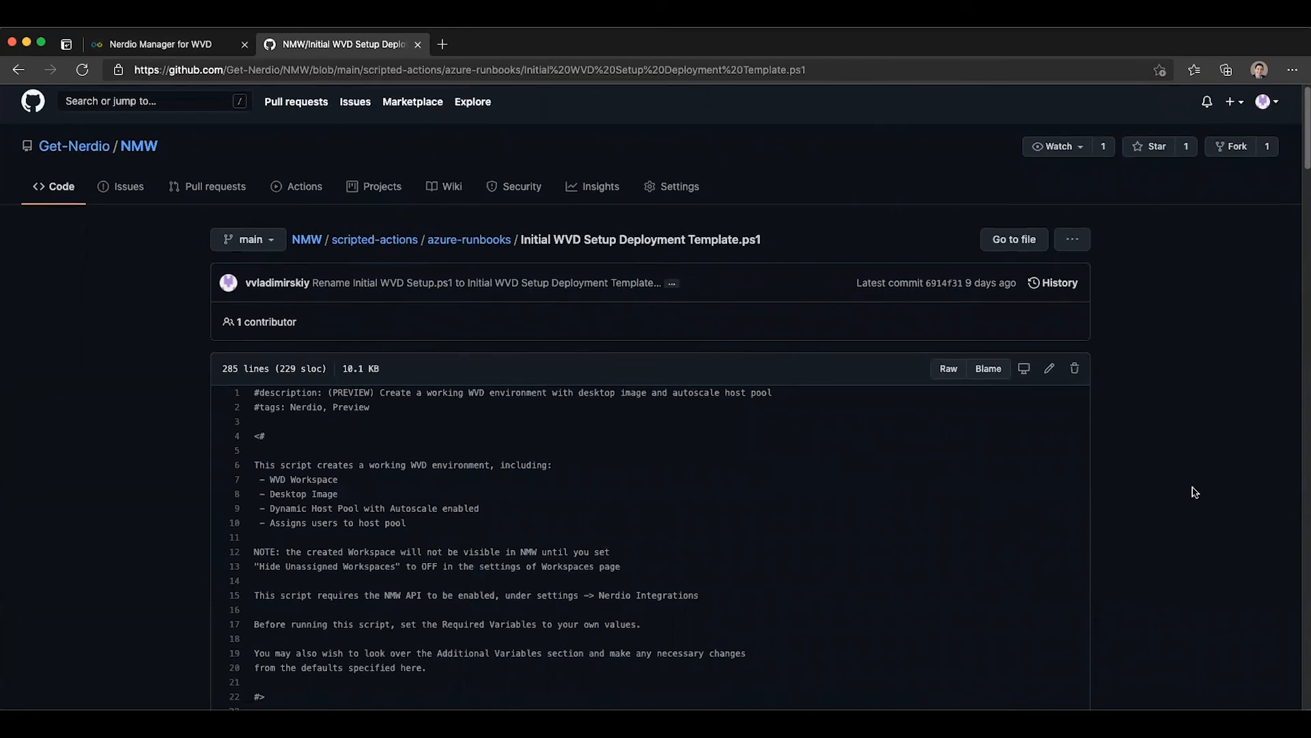
{"action": "scroll", "coordinate": [1195, 492], "scroll_direction": "down", "scroll_amount": 6}
{"action": "scroll", "coordinate": [772, 457], "scroll_direction": "down", "scroll_amount": 8}
{"action": "scroll", "coordinate": [772, 457], "scroll_direction": "down", "scroll_amount": 2}
{"action": "scroll", "coordinate": [772, 457], "scroll_direction": "down", "scroll_amount": 2}
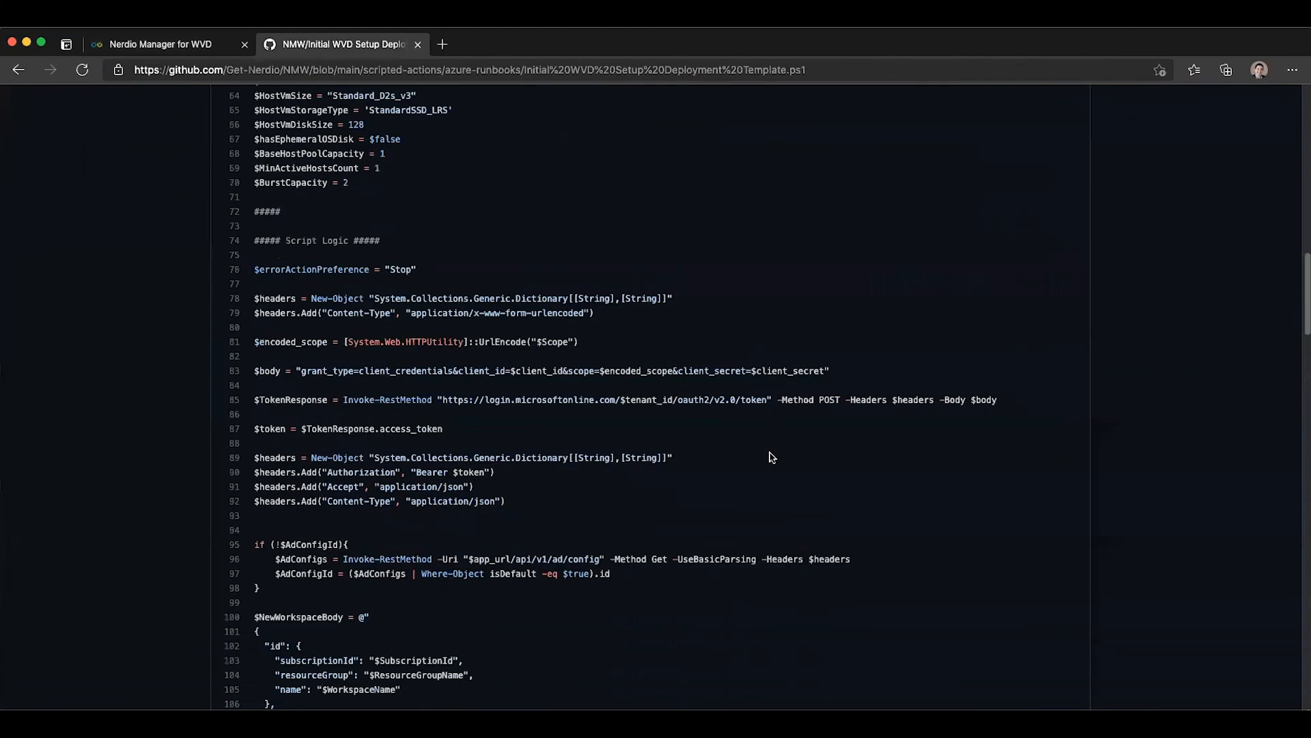